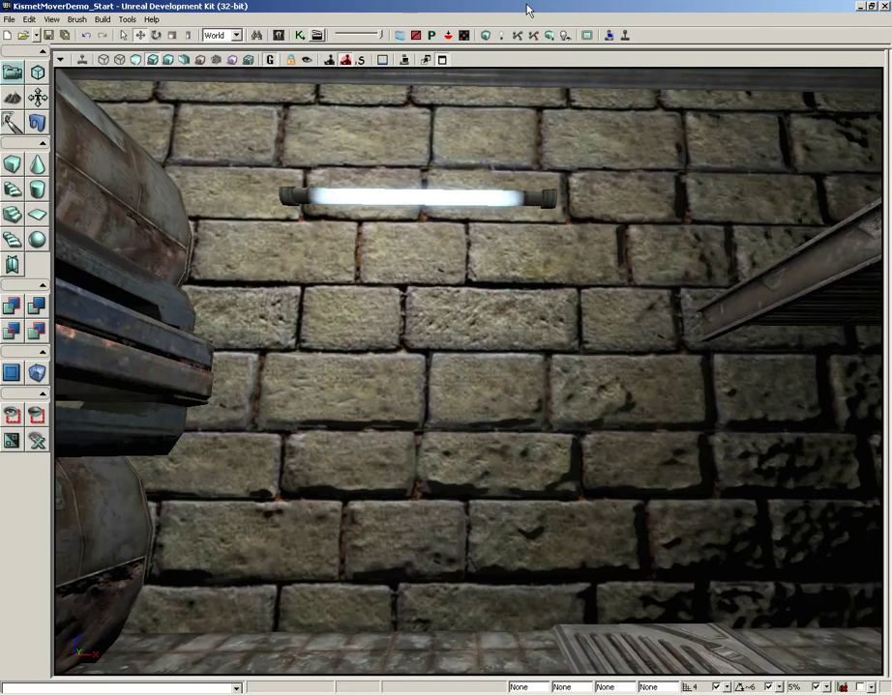
Open the M_BrickDemo material from the Content Browser in the Material Editor.
{"action": "left_click", "coordinate": [277, 35]}
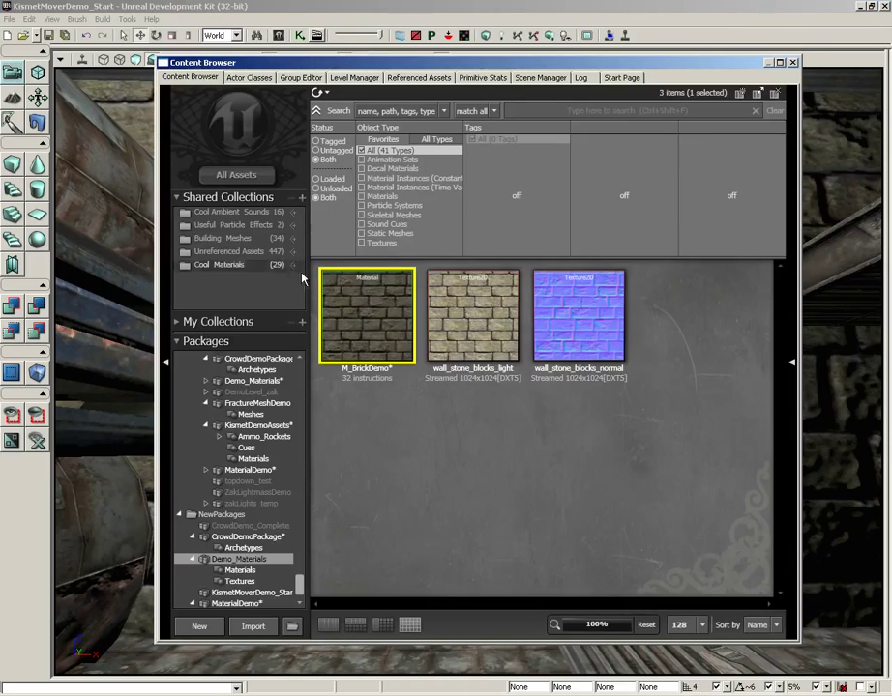
{"action": "double_click", "coordinate": [368, 313]}
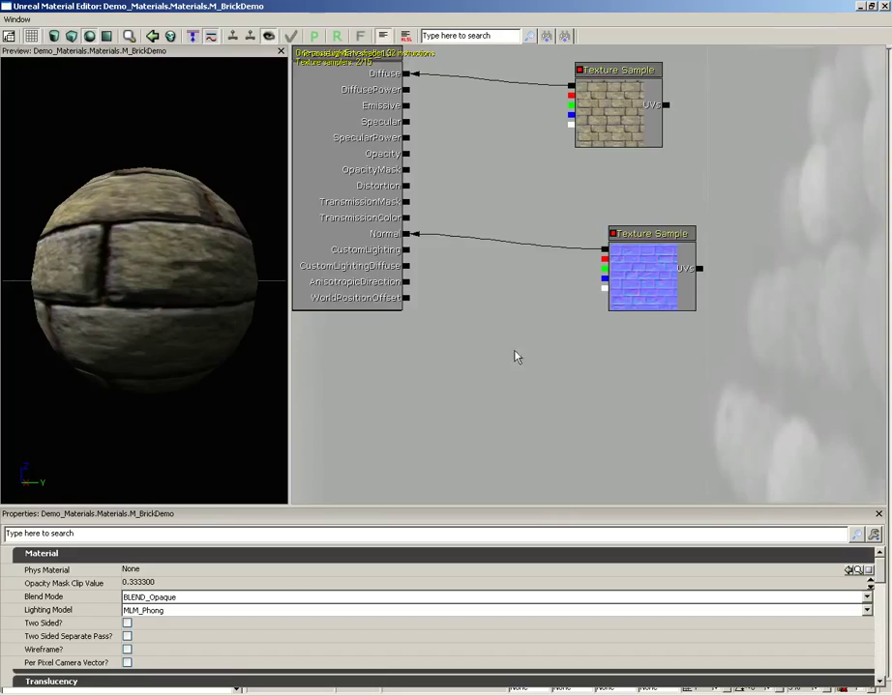
{"action": "left_click_drag", "start_coordinate": [515, 300], "coordinate": [471, 442]}
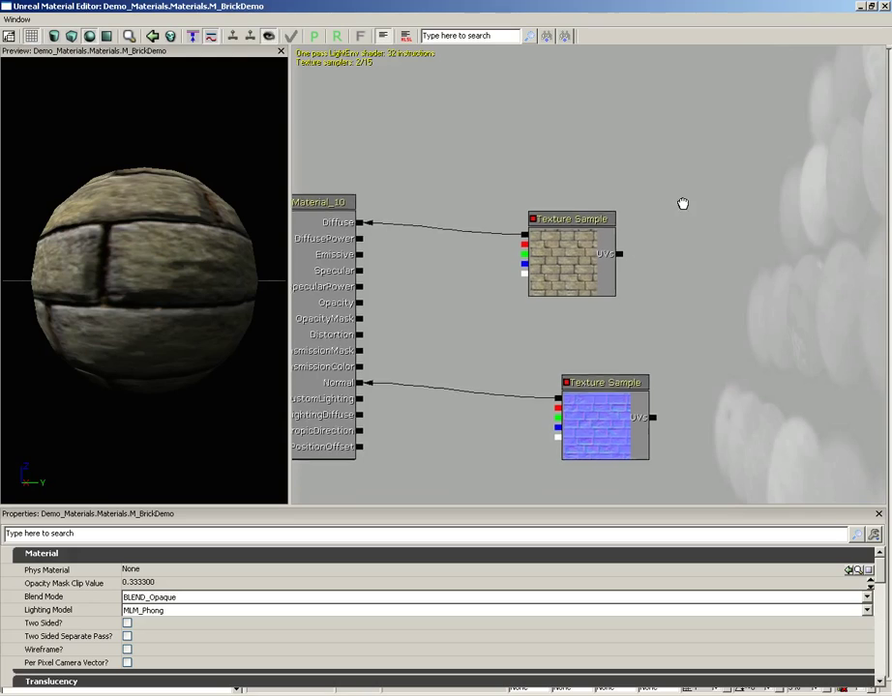
{"action": "left_click_drag", "start_coordinate": [683, 201], "coordinate": [707, 219]}
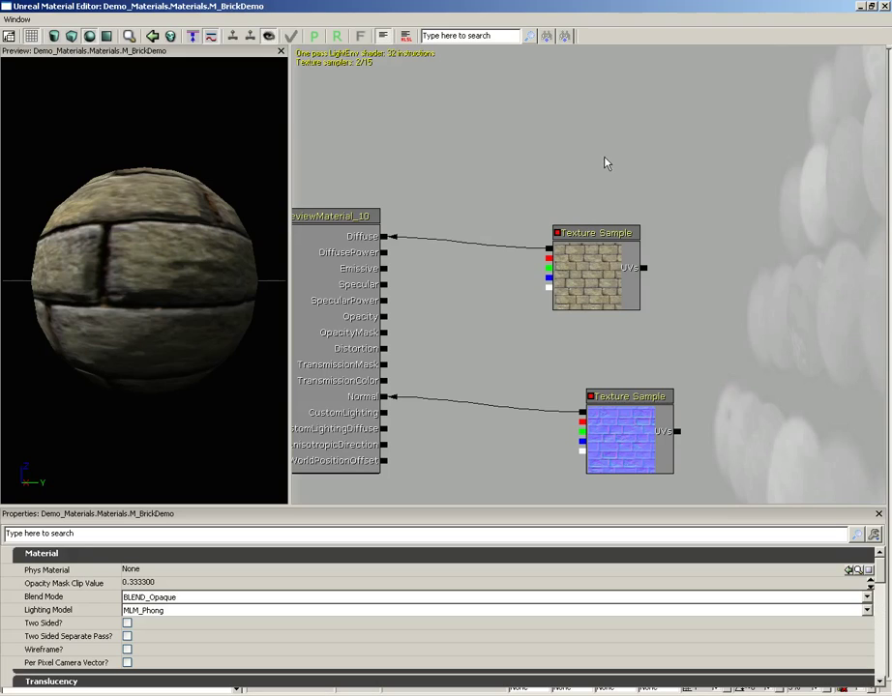
Add a VectorParameter node above the brick diffuse Texture Sample and name it BrickColor.
{"action": "right_click", "coordinate": [563, 96]}
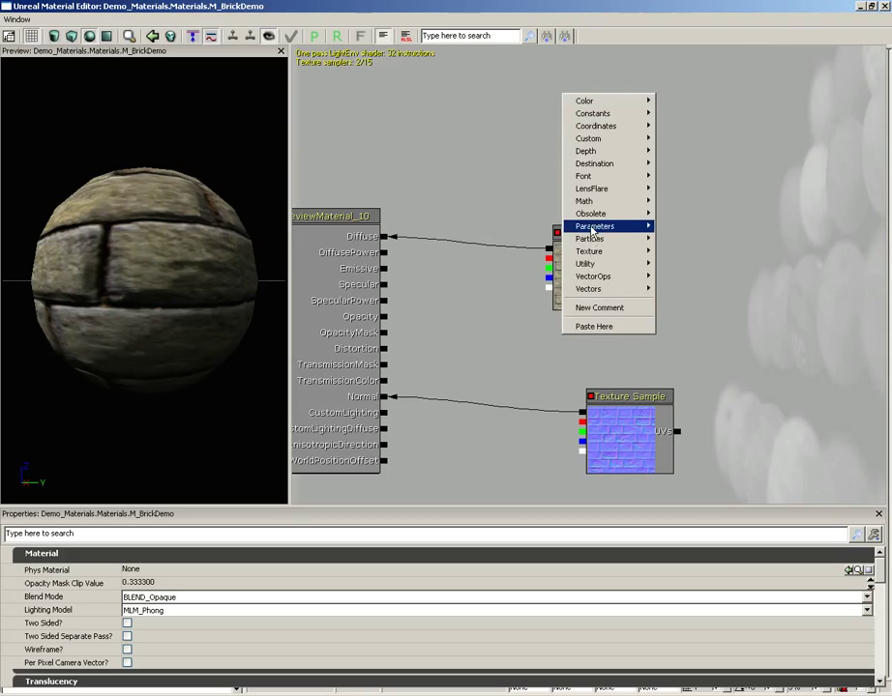
{"action": "mouse_move", "coordinate": [599, 228]}
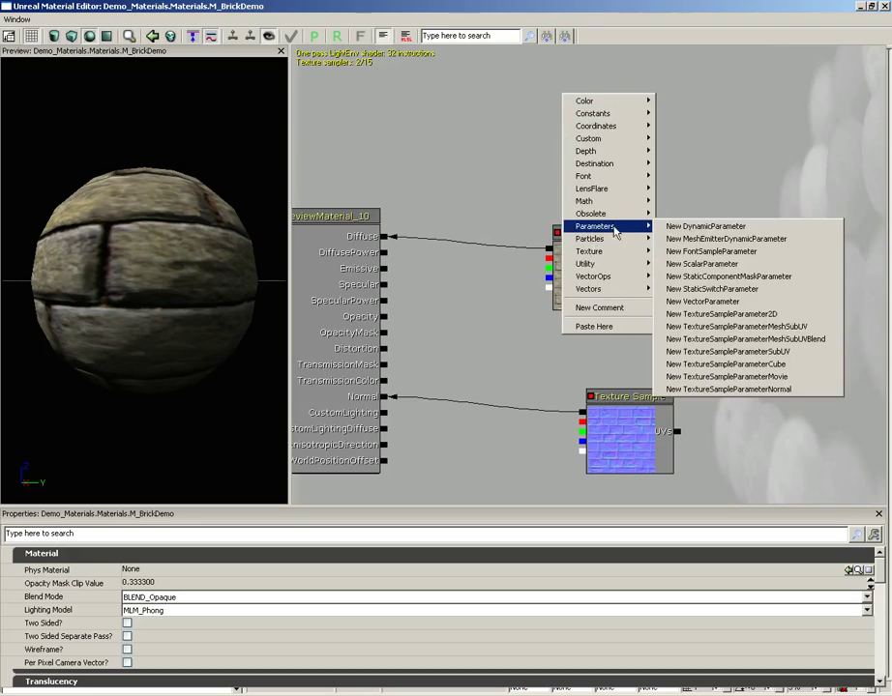
{"action": "left_click", "coordinate": [706, 301]}
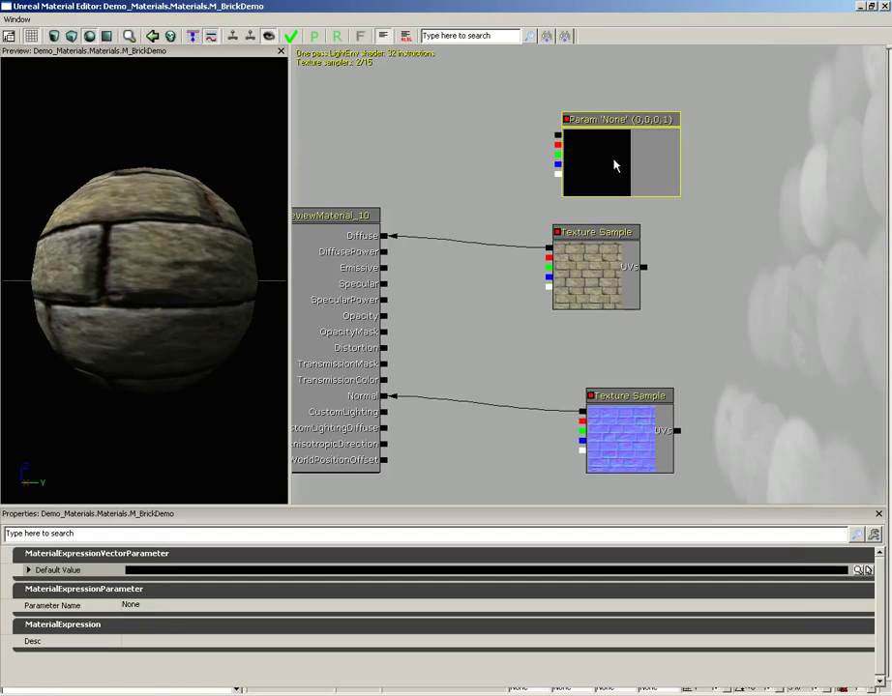
{"action": "left_click_drag", "start_coordinate": [615, 165], "coordinate": [615, 152]}
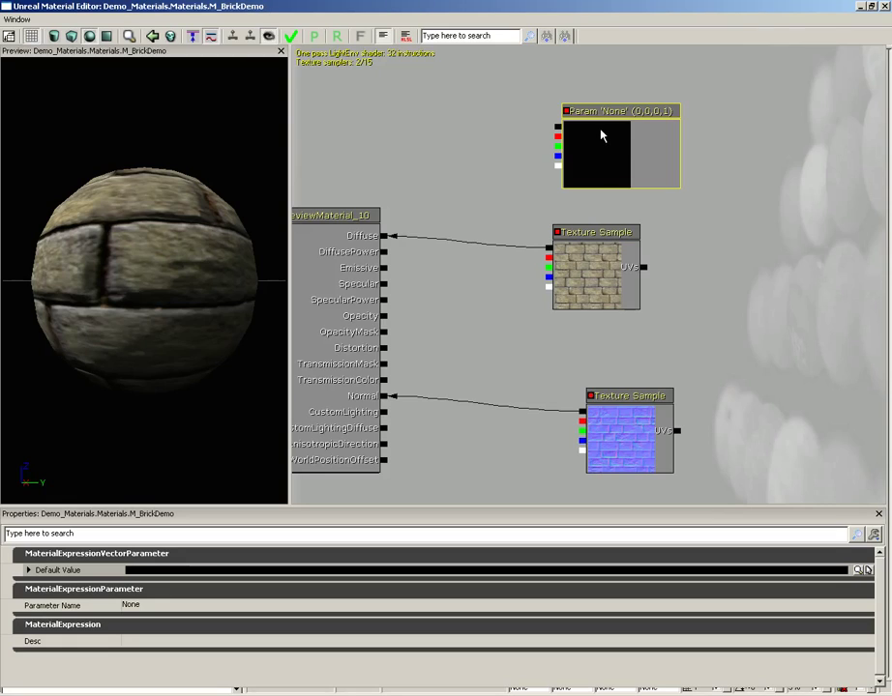
{"action": "left_click", "coordinate": [141, 609]}
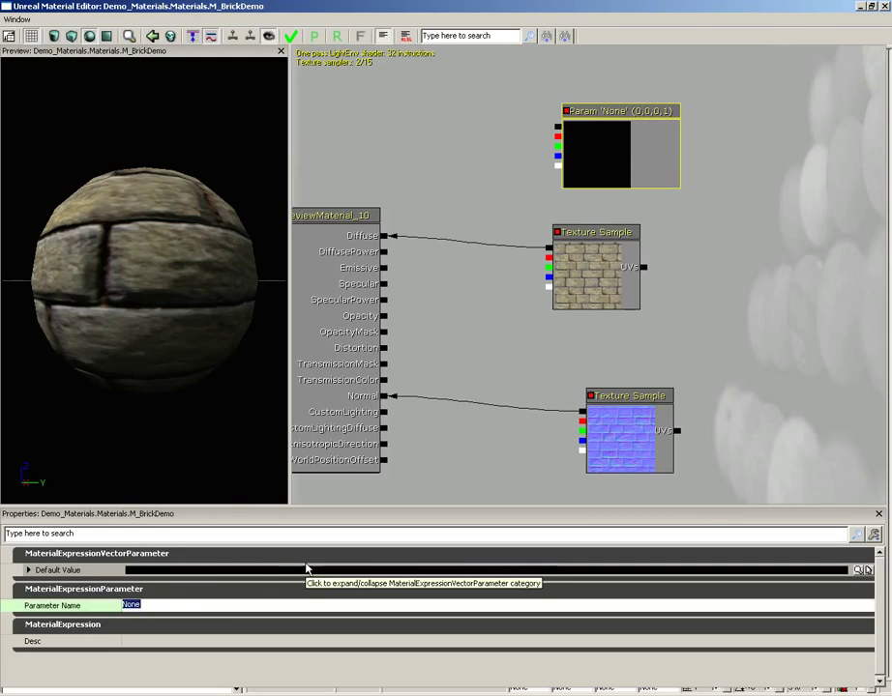
{"action": "type", "text": "BrickColor"}
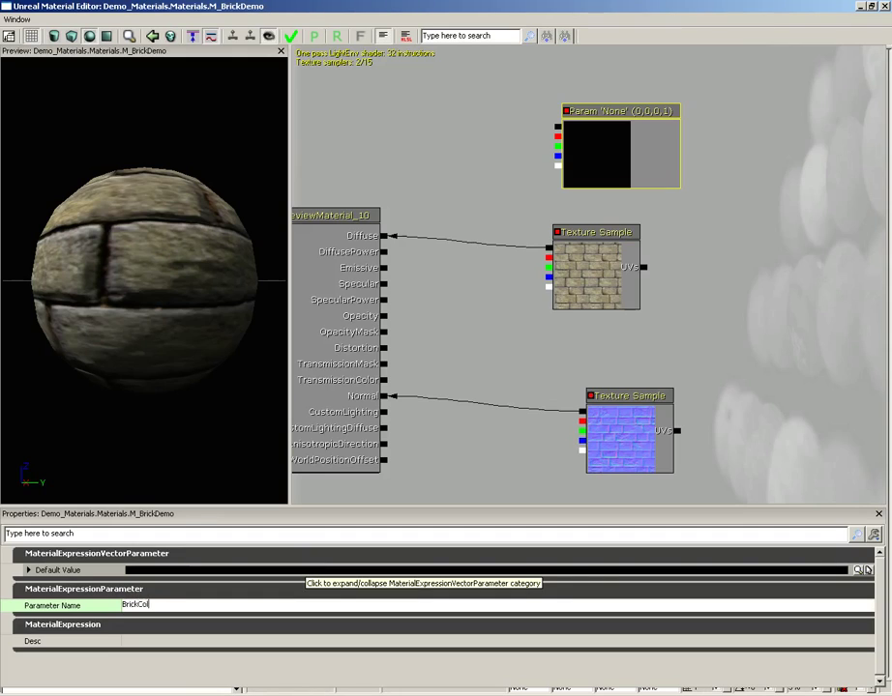
{"action": "key", "text": "Return"}
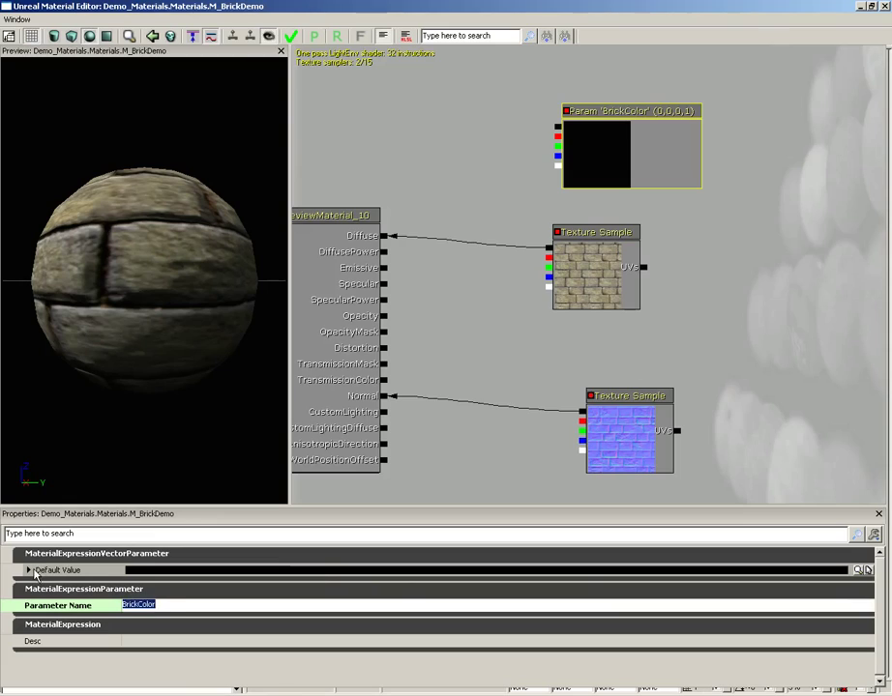
Set the BrickColor parameter's default value to a dark reddish brown, about 0.117, 0.0342, 0.0342.
{"action": "left_click", "coordinate": [866, 571]}
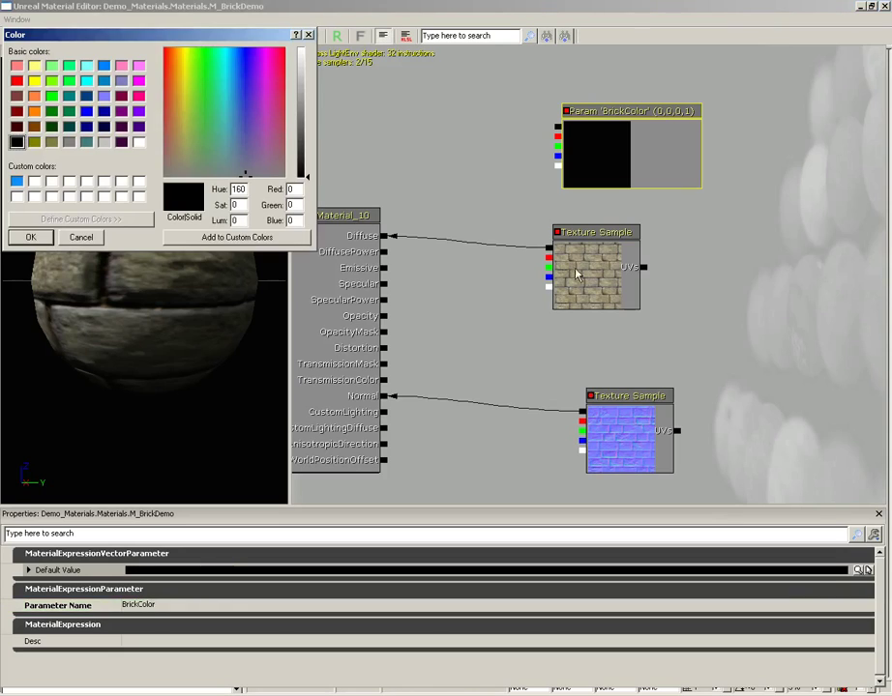
{"action": "left_click", "coordinate": [166, 124]}
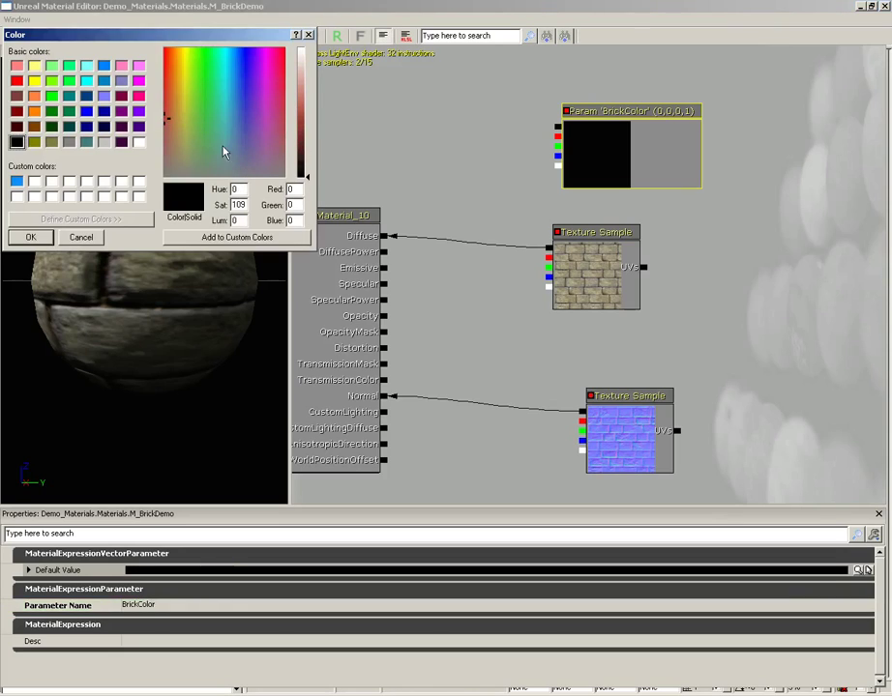
{"action": "left_click", "coordinate": [166, 143]}
{"action": "left_click_drag", "start_coordinate": [301, 147], "coordinate": [301, 138]}
{"action": "left_click", "coordinate": [32, 238]}
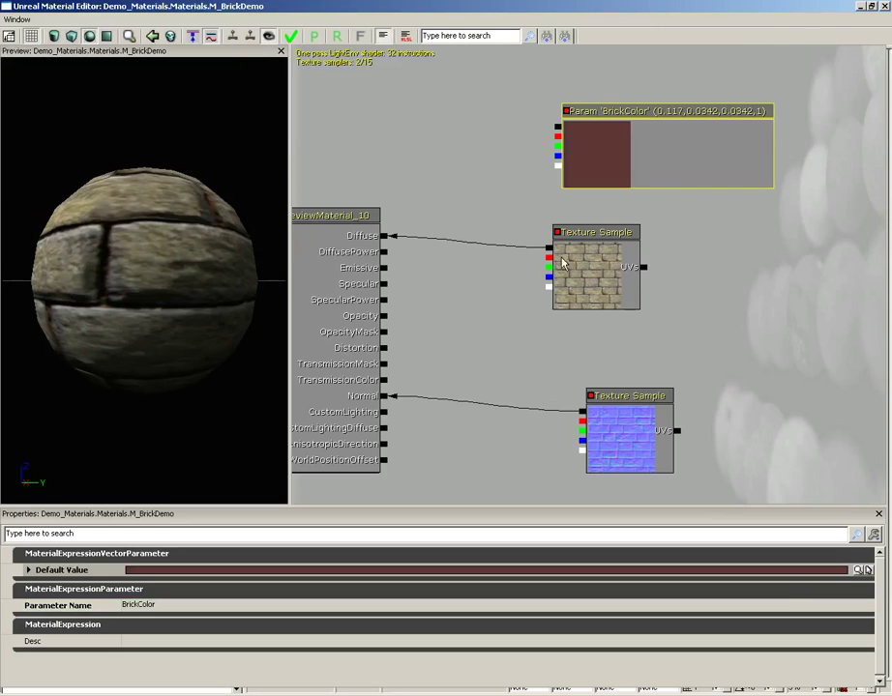
Shift the brick diffuse Texture Sample away from the material node and add a Multiply node between them.
{"action": "left_click_drag", "start_coordinate": [590, 269], "coordinate": [630, 249]}
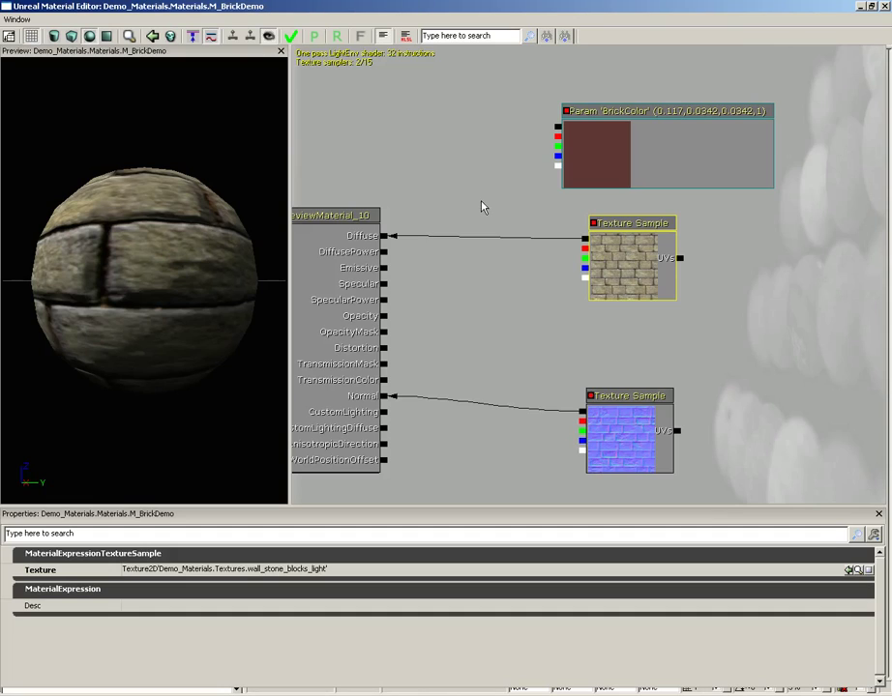
{"action": "right_click", "coordinate": [450, 203]}
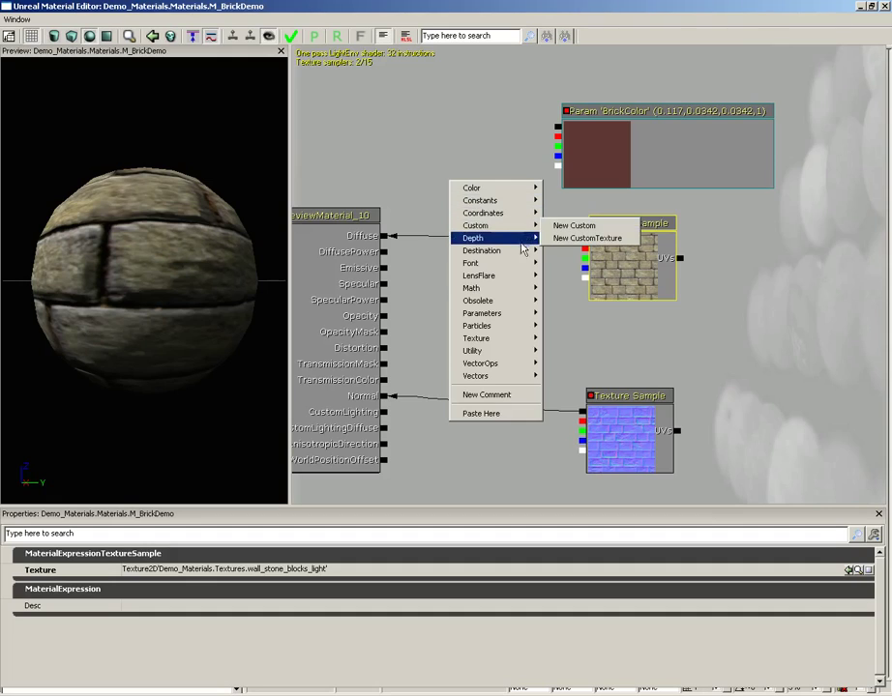
{"action": "mouse_move", "coordinate": [506, 295]}
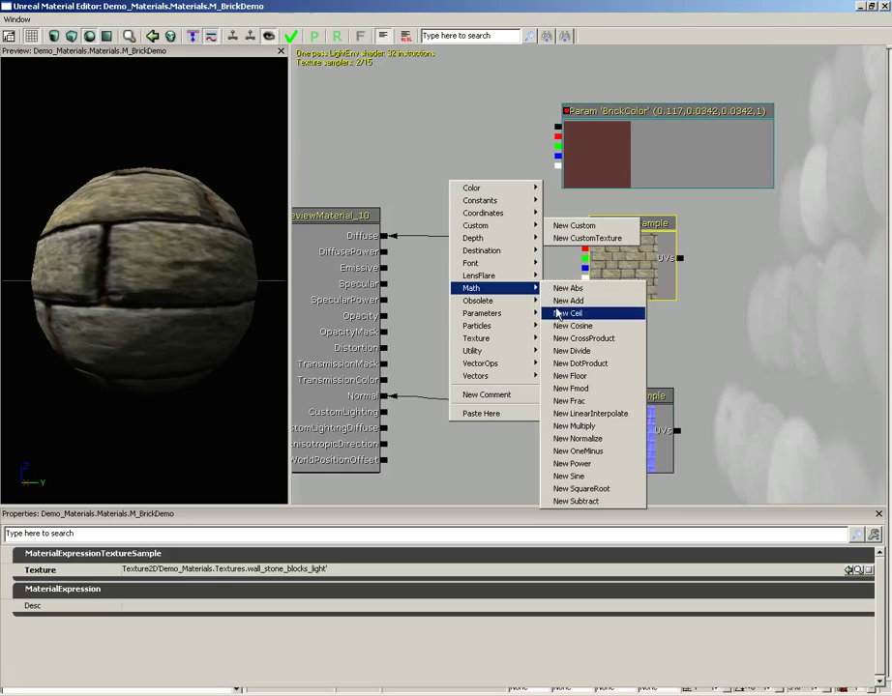
{"action": "left_click", "coordinate": [446, 167]}
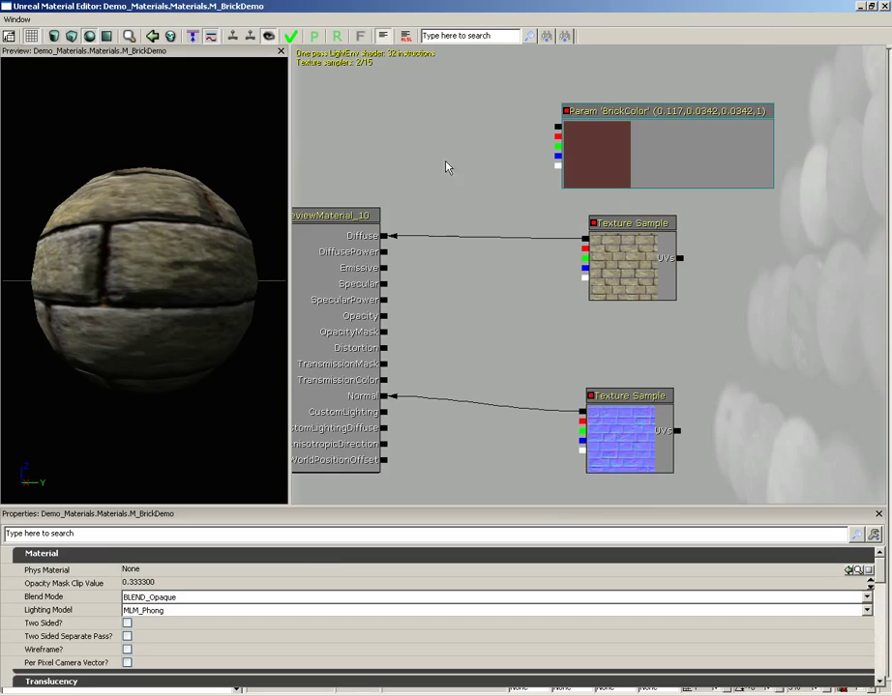
{"action": "left_click", "coordinate": [459, 211]}
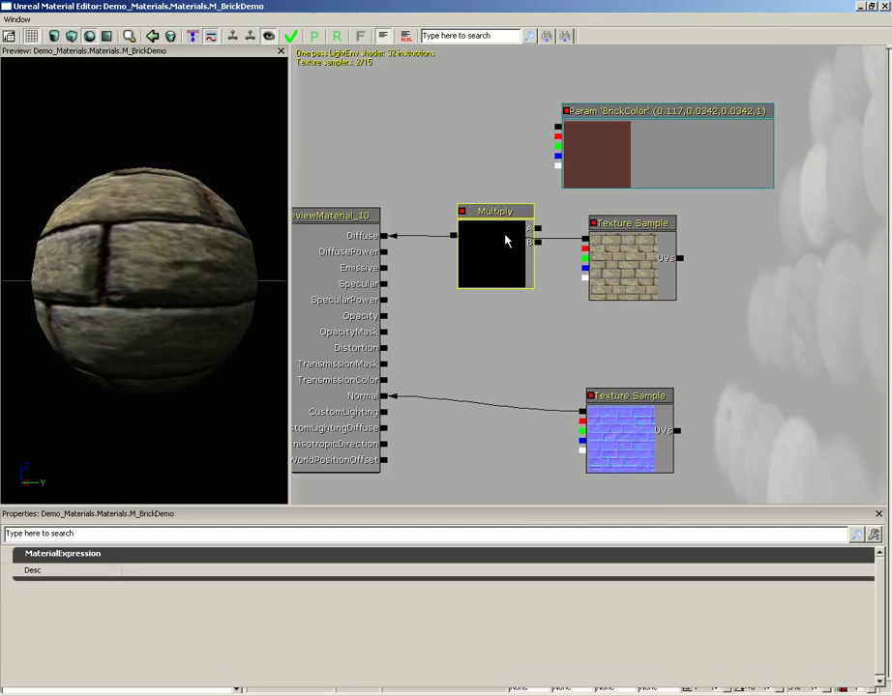
Connect BrickColor to the Multiply node's A input, the brick texture's colour to B, and the Multiply output to Diffuse.
{"action": "left_click_drag", "start_coordinate": [502, 226], "coordinate": [558, 127]}
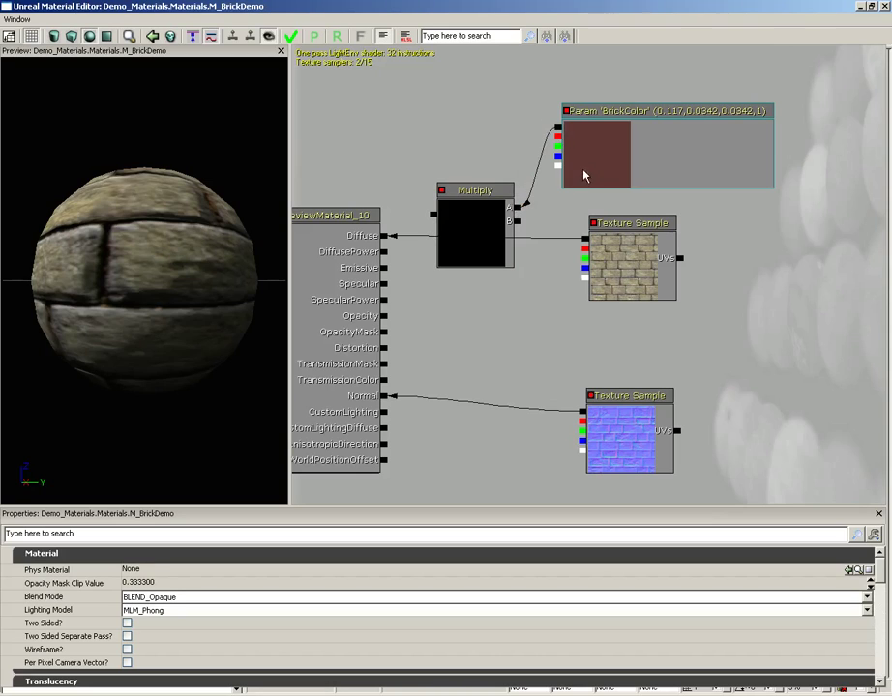
{"action": "left_click_drag", "start_coordinate": [584, 238], "coordinate": [519, 225]}
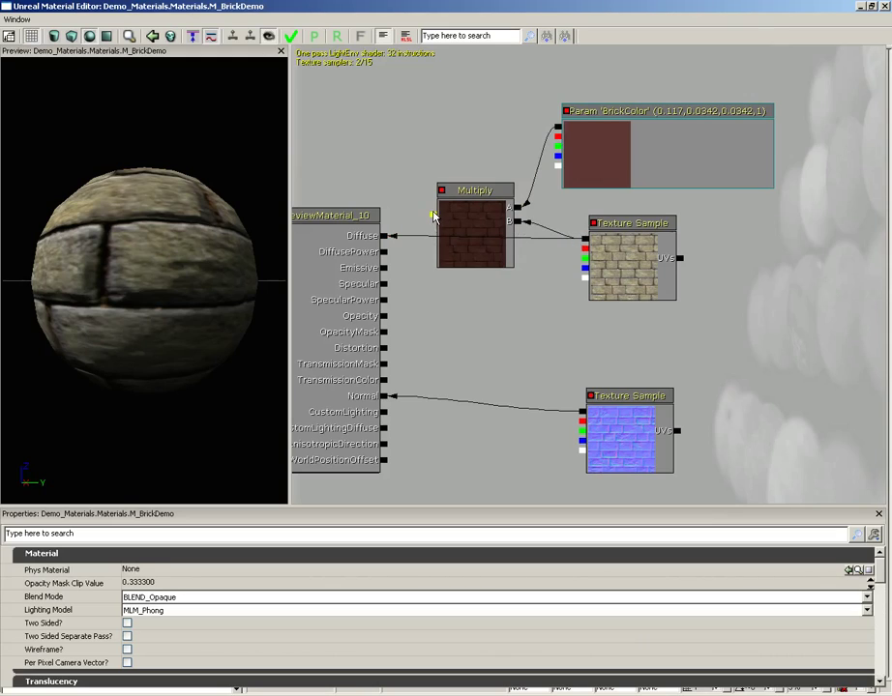
{"action": "left_click_drag", "start_coordinate": [432, 213], "coordinate": [385, 235]}
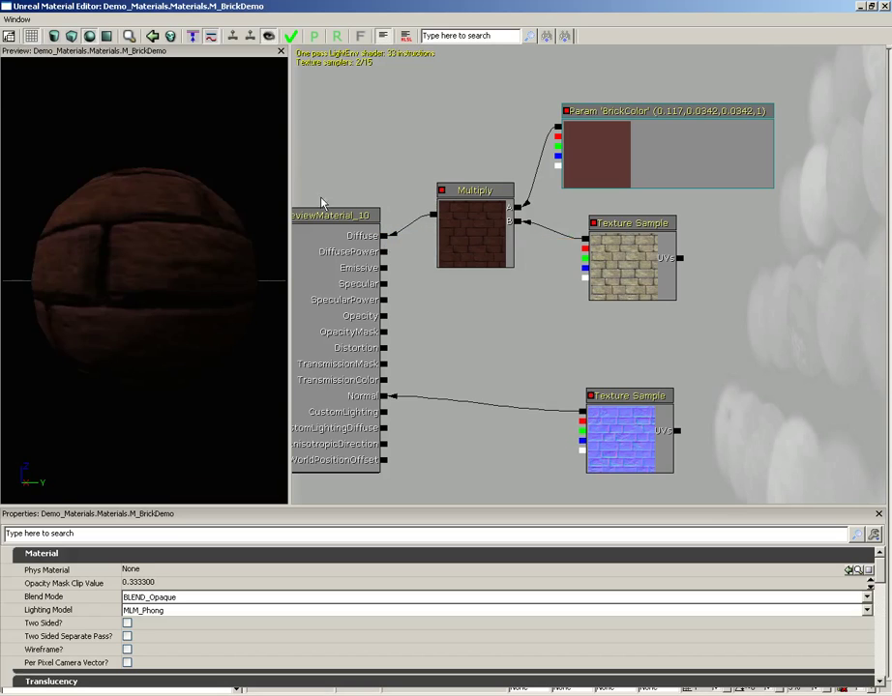
{"action": "left_click_drag", "start_coordinate": [235, 315], "coordinate": [156, 260]}
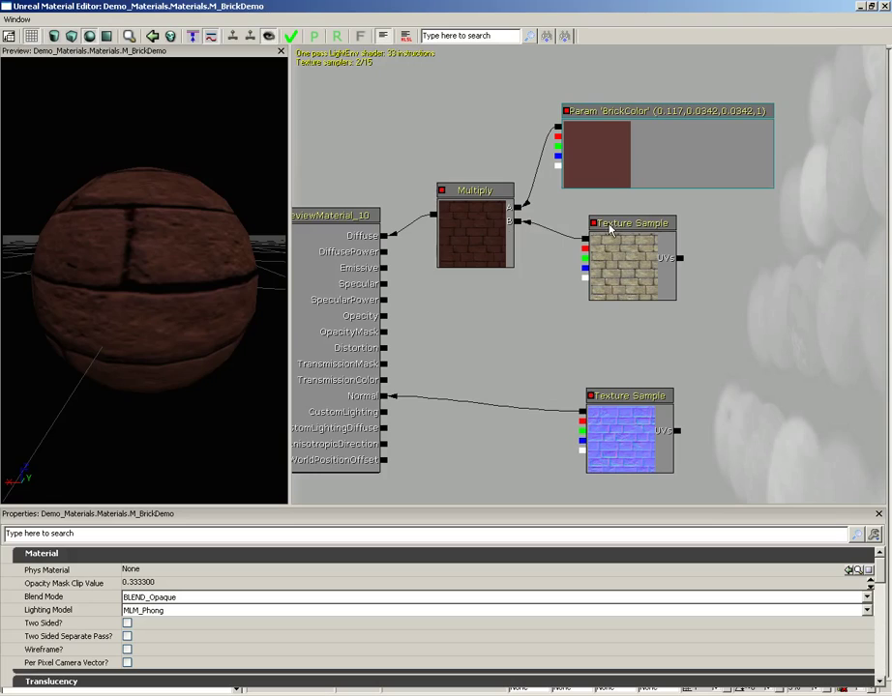
Move the BrickColor, Multiply and brick diffuse Texture Sample nodes together farther from the material node to free up space.
{"action": "left_click", "coordinate": [606, 155]}
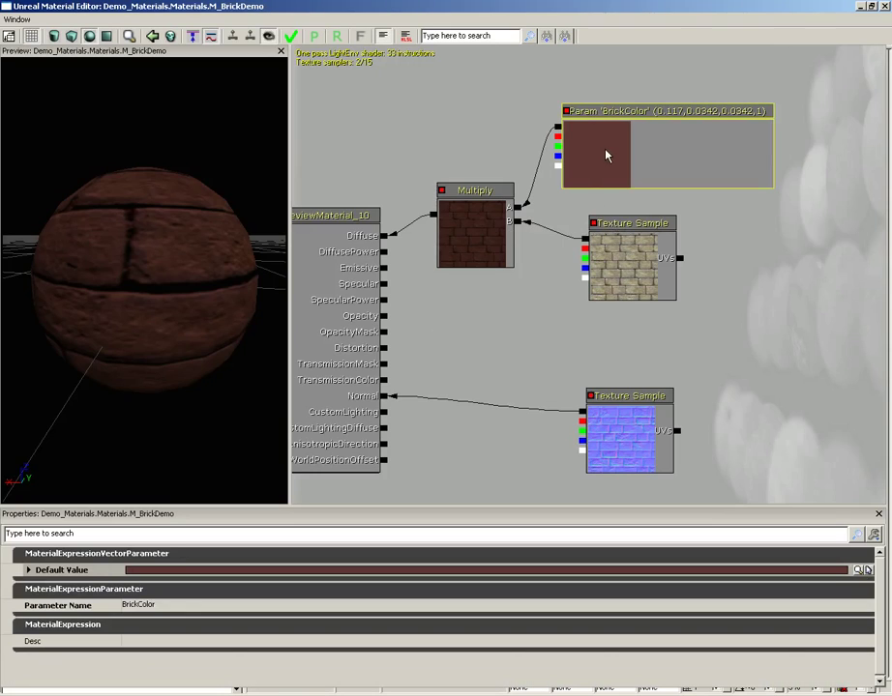
{"action": "left_click", "coordinate": [472, 212], "text": "ctrl"}
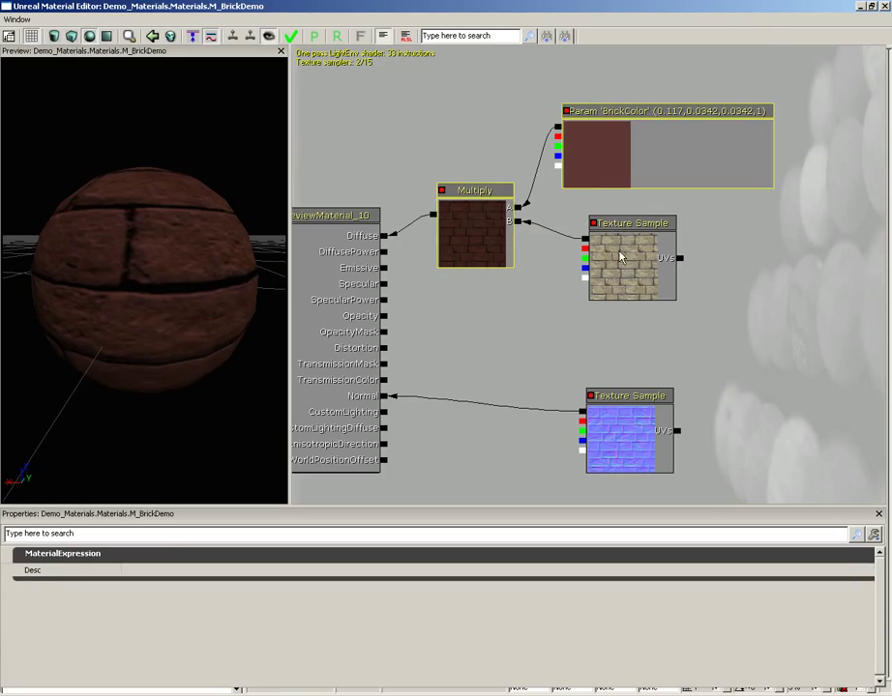
{"action": "left_click_drag", "start_coordinate": [474, 230], "coordinate": [622, 176], "text": "ctrl"}
{"action": "left_click", "coordinate": [517, 231]}
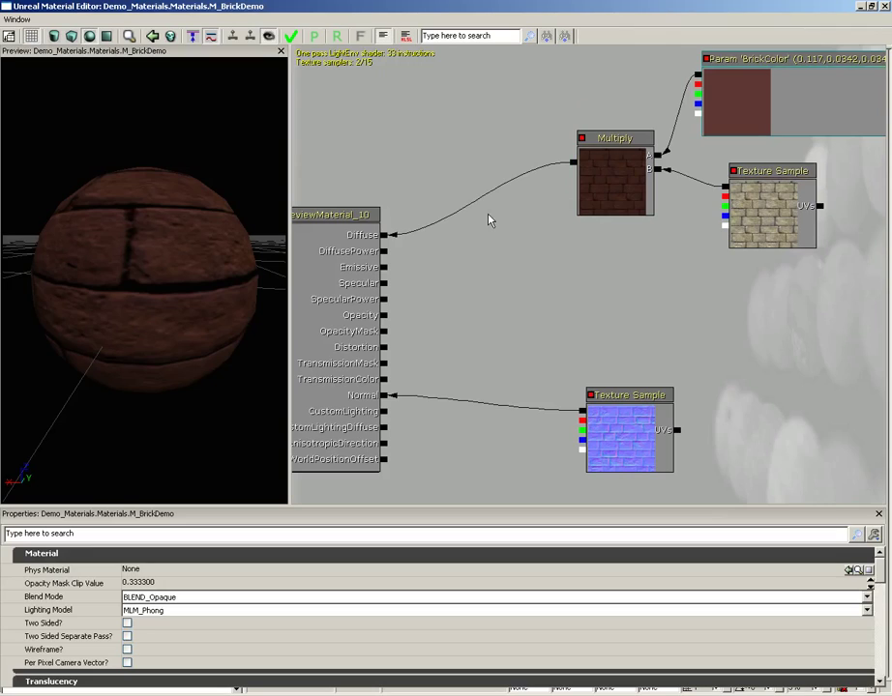
Add a Lerp node before the Diffuse input, connecting the Multiply output to A and the brick texture's colour to B.
{"action": "left_click", "coordinate": [488, 241]}
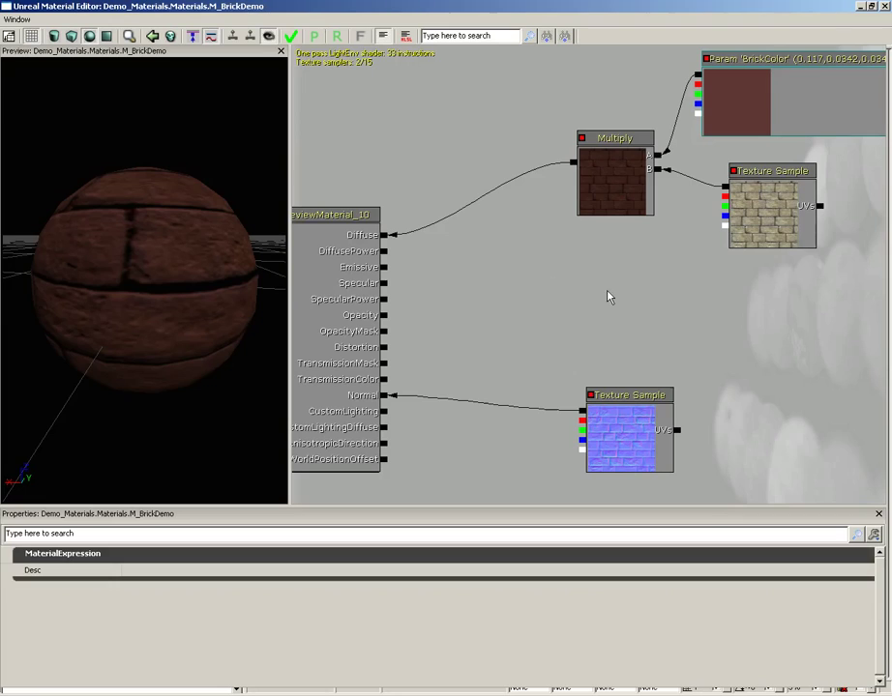
{"action": "left_click_drag", "start_coordinate": [530, 264], "coordinate": [502, 253]}
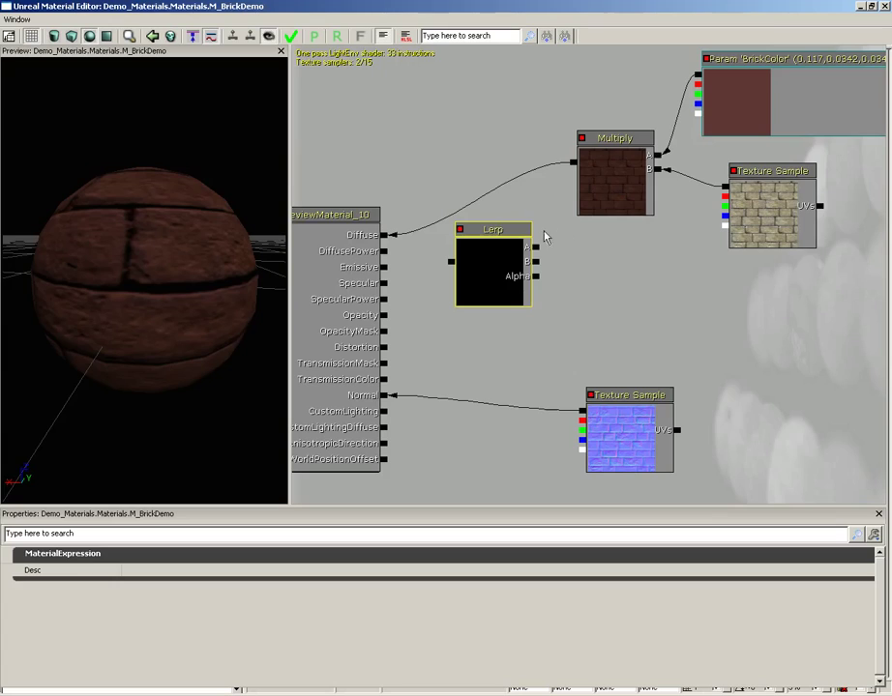
{"action": "left_click_drag", "start_coordinate": [576, 167], "coordinate": [537, 247]}
{"action": "left_click_drag", "start_coordinate": [724, 187], "coordinate": [535, 262]}
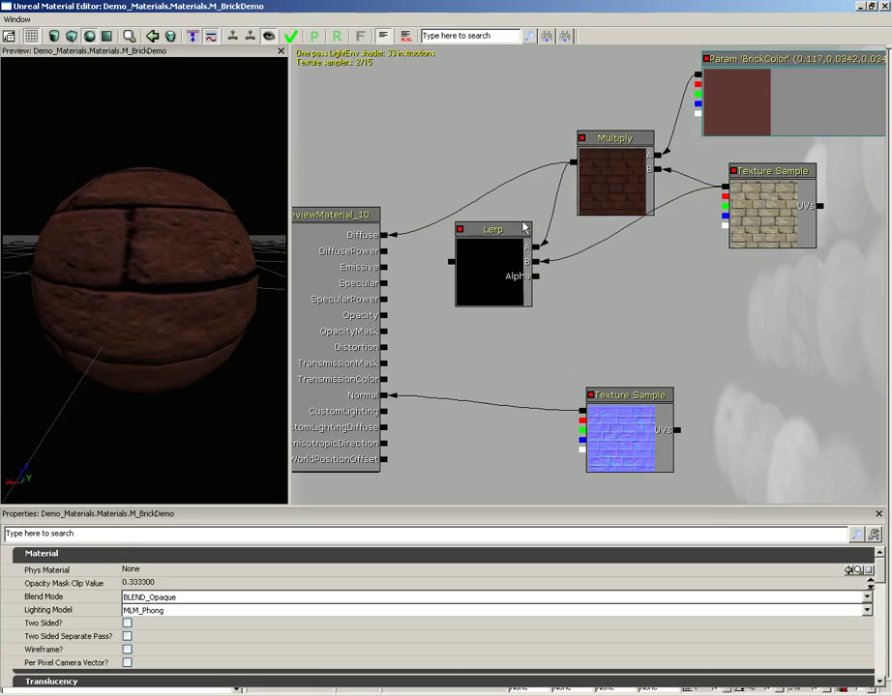
Feed the brick texture's alpha channel directly into Diffuse to inspect the mask on the preview sphere.
{"action": "left_click_drag", "start_coordinate": [160, 229], "coordinate": [188, 259]}
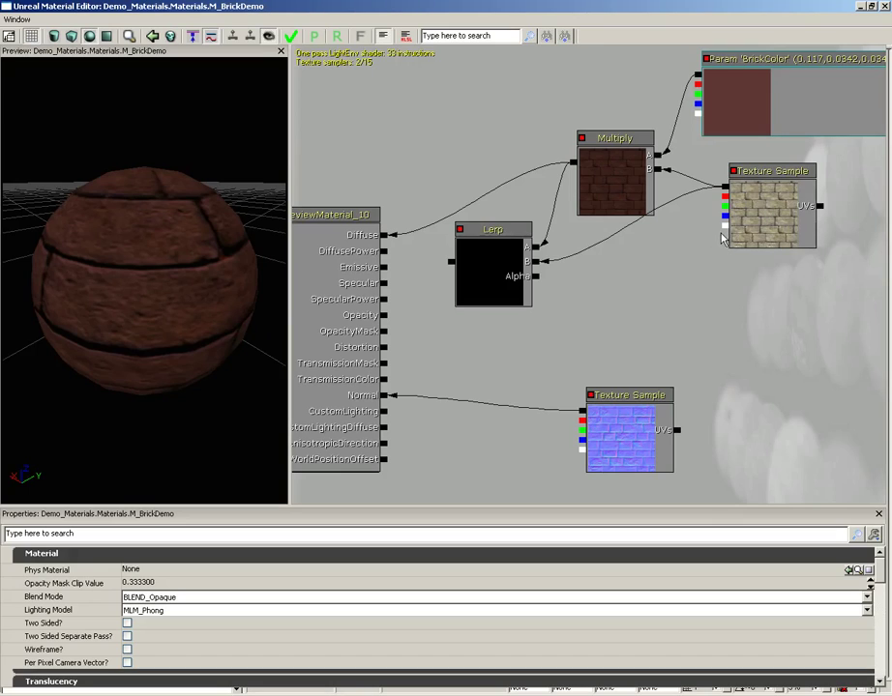
{"action": "left_click_drag", "start_coordinate": [724, 229], "coordinate": [385, 226]}
{"action": "left_click_drag", "start_coordinate": [384, 238], "coordinate": [386, 235]}
{"action": "left_click_drag", "start_coordinate": [151, 259], "coordinate": [189, 256]}
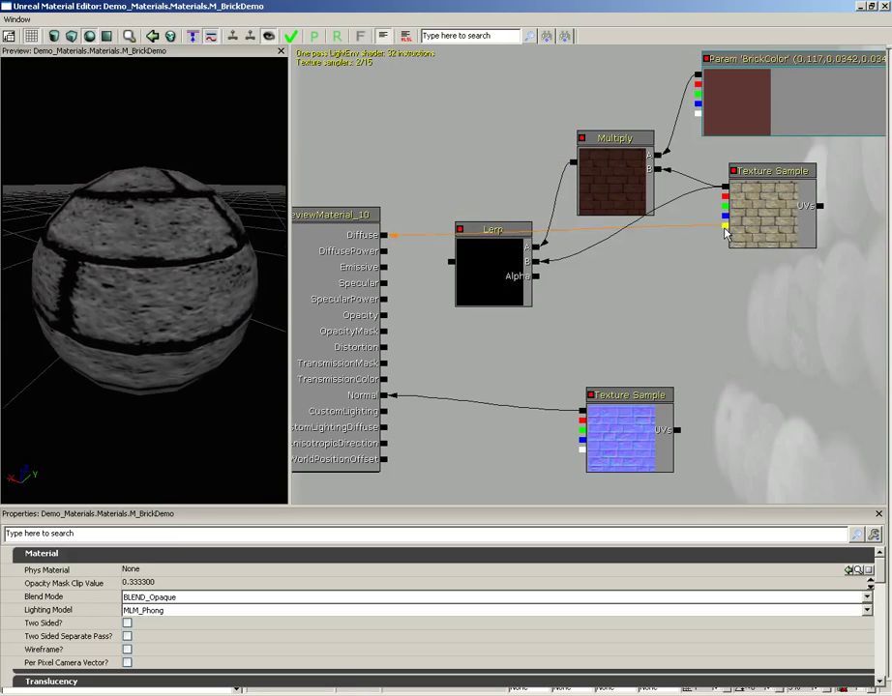
Connect the brick texture's alpha channel to the Lerp node's Alpha input and the Lerp output to Diffuse.
{"action": "left_click_drag", "start_coordinate": [724, 225], "coordinate": [534, 277]}
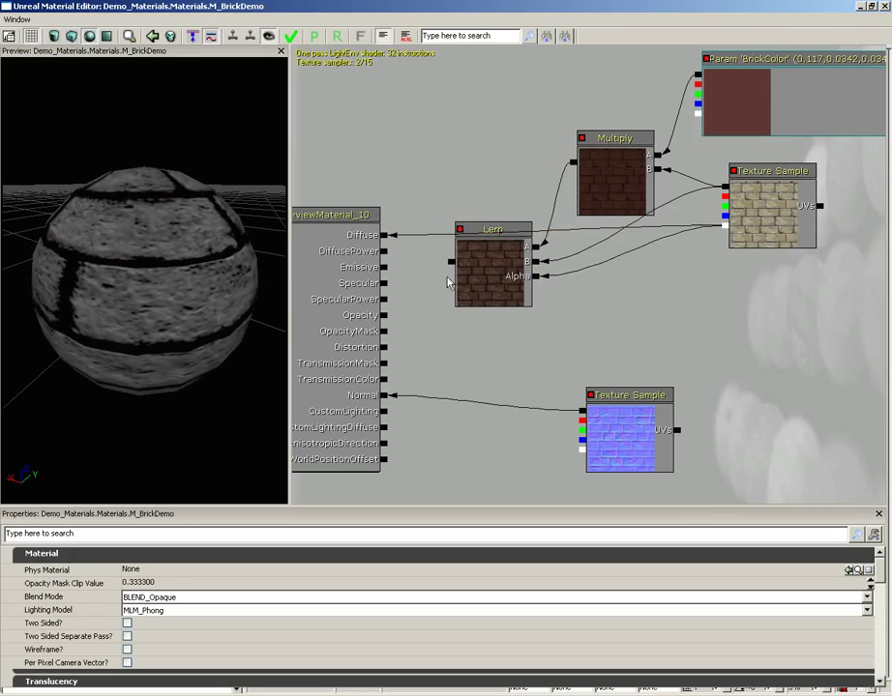
{"action": "left_click_drag", "start_coordinate": [451, 268], "coordinate": [384, 235]}
{"action": "left_click_drag", "start_coordinate": [268, 252], "coordinate": [186, 251]}
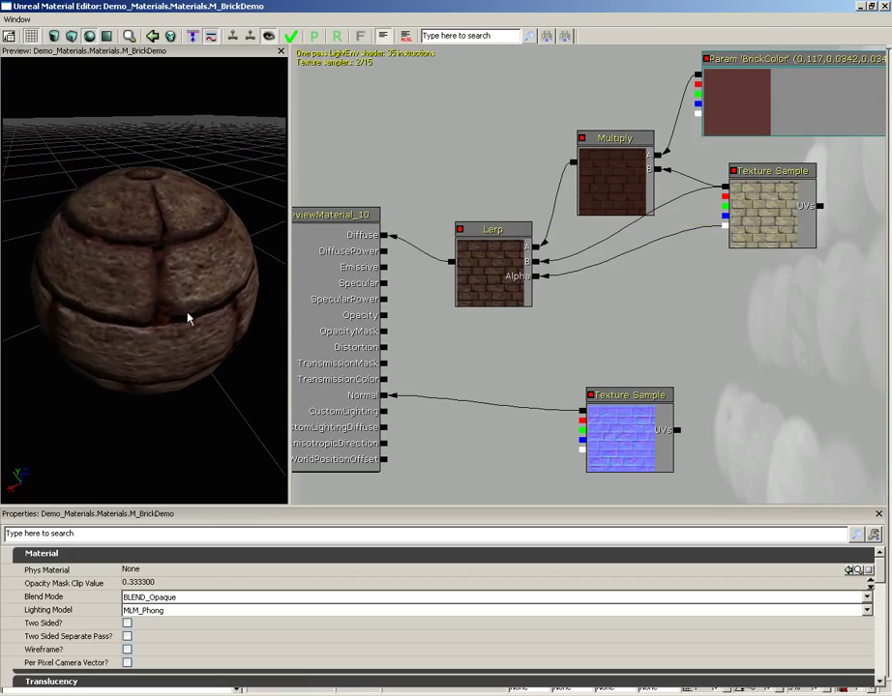
{"action": "left_click_drag", "start_coordinate": [189, 320], "coordinate": [2, 199]}
{"action": "scroll", "coordinate": [229, 295], "scroll_direction": "down", "scroll_amount": 2}
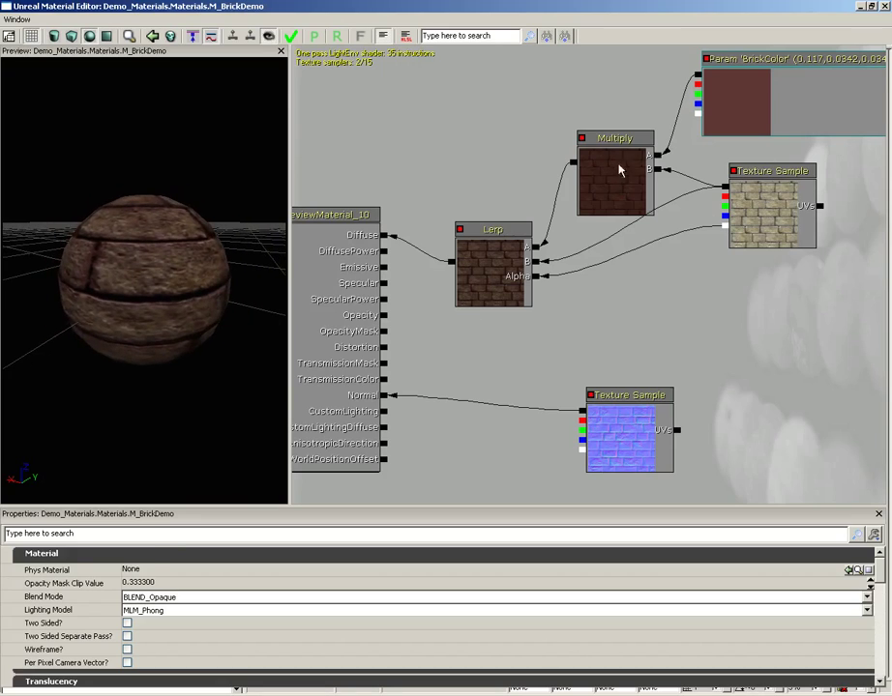
Set the BrickColor parameter's default value to blue (Red 9, Green 46, Blue 142) and inspect the tint on the preview sphere.
{"action": "left_click", "coordinate": [737, 105]}
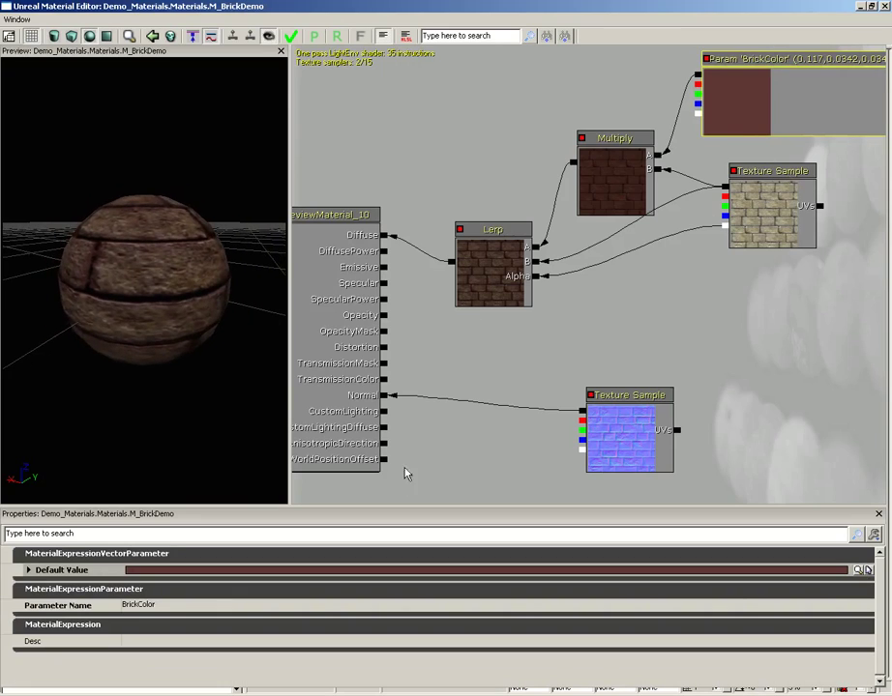
{"action": "left_click", "coordinate": [836, 570]}
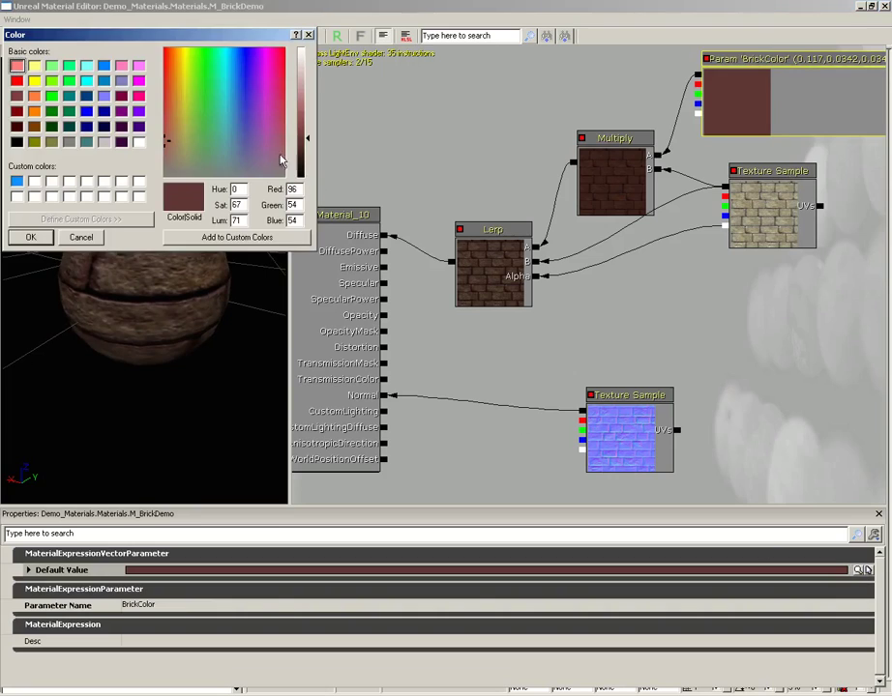
{"action": "left_click_drag", "start_coordinate": [242, 97], "coordinate": [239, 62]}
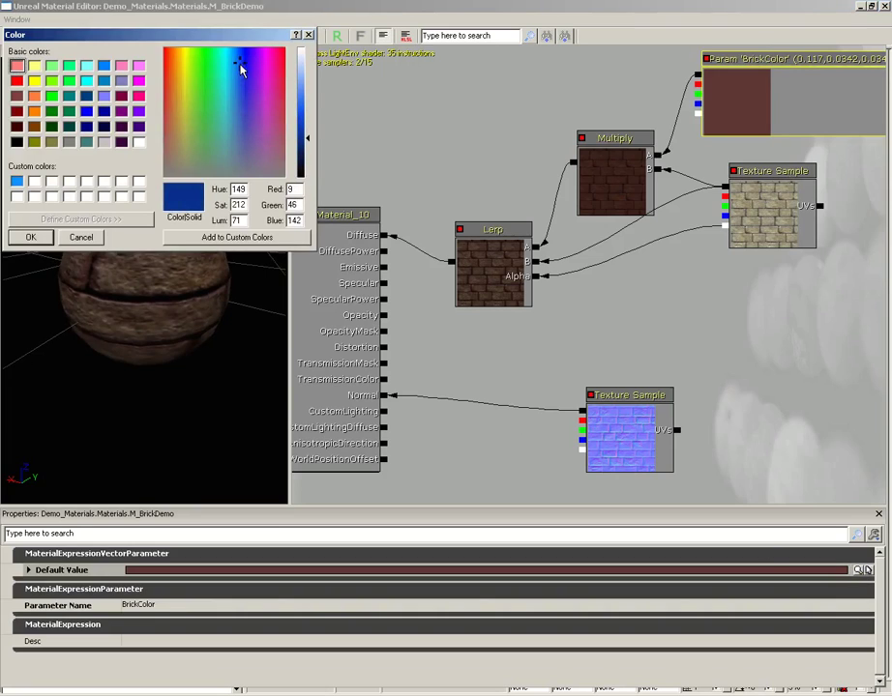
{"action": "left_click", "coordinate": [31, 238]}
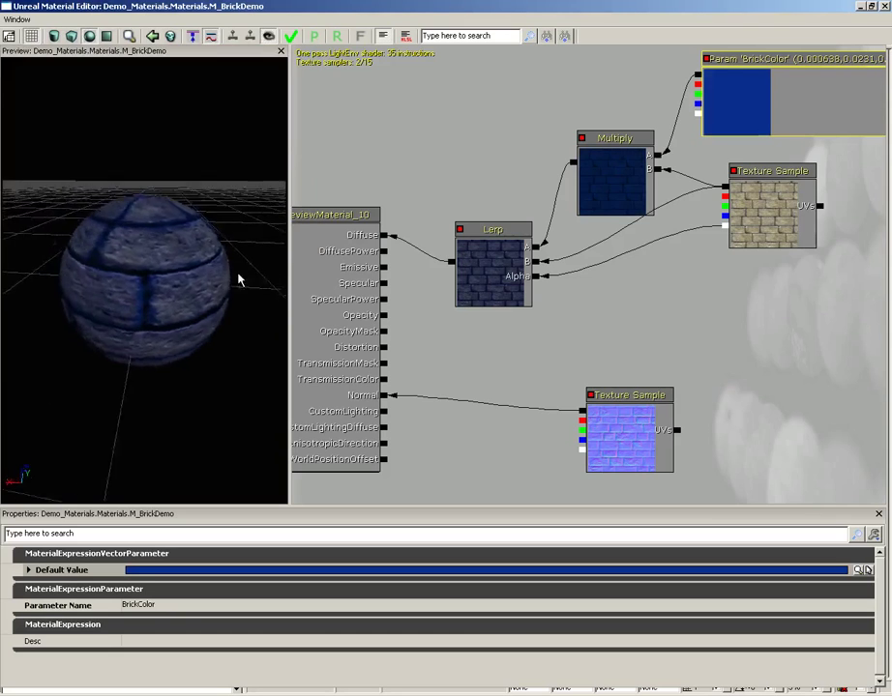
{"action": "left_click_drag", "start_coordinate": [239, 280], "coordinate": [171, 253]}
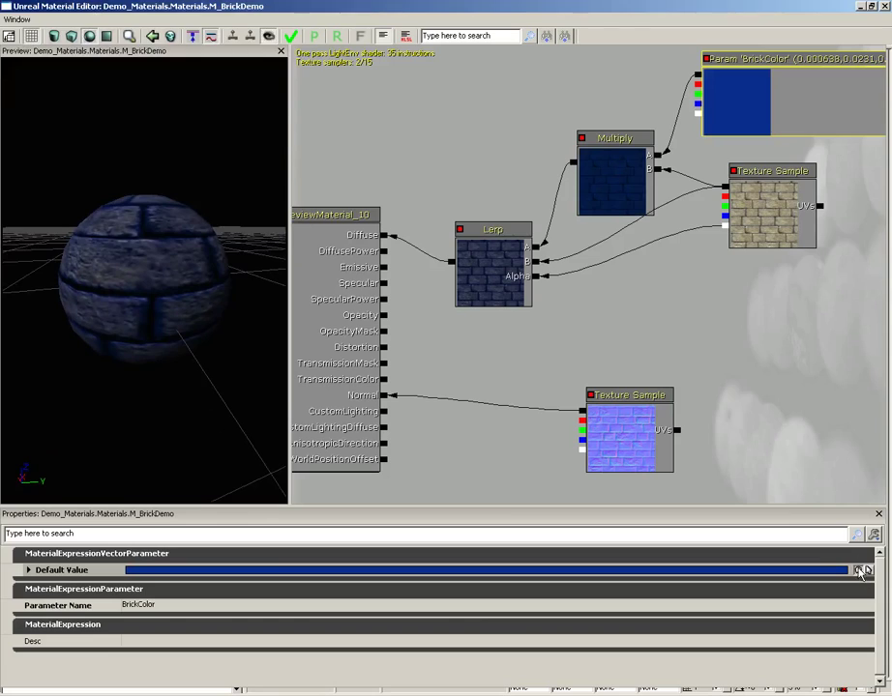
Set BrickColor's default value to a dark reddish brown with Red 83, Green 45 and Blue 45.
{"action": "left_click", "coordinate": [859, 571]}
{"action": "left_click", "coordinate": [16, 111]}
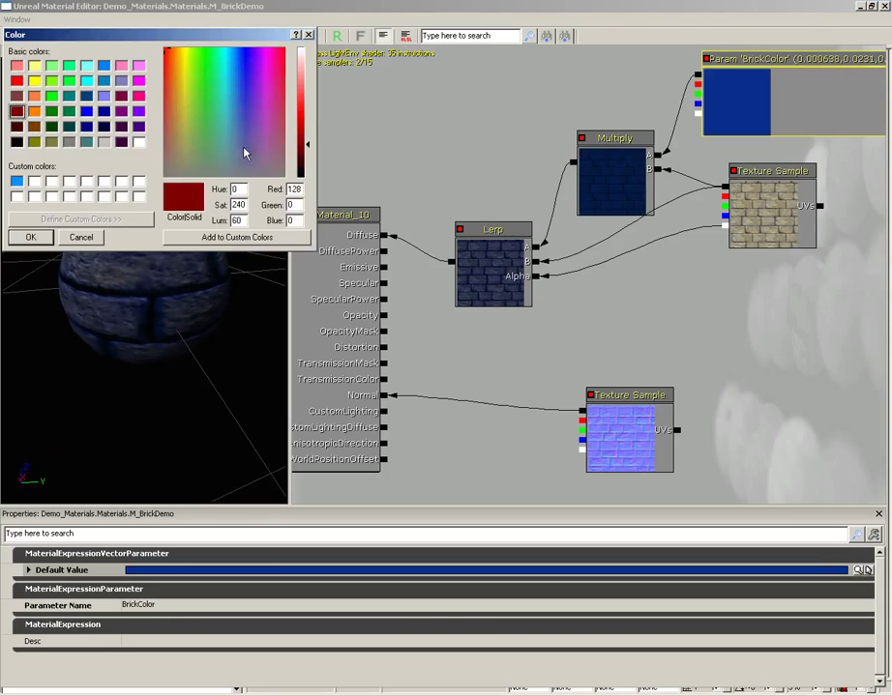
{"action": "left_click", "coordinate": [167, 138]}
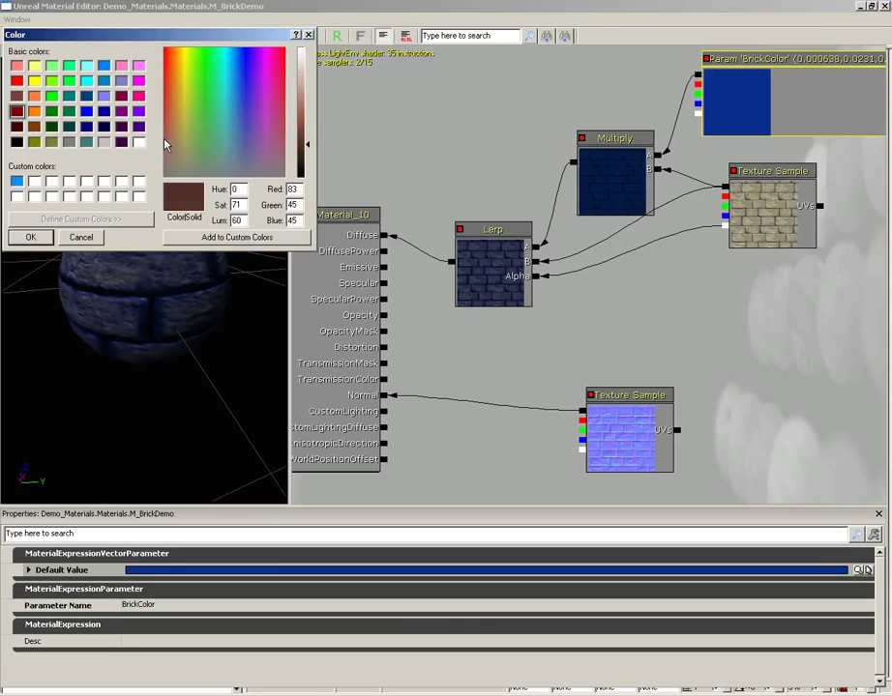
{"action": "left_click", "coordinate": [32, 238]}
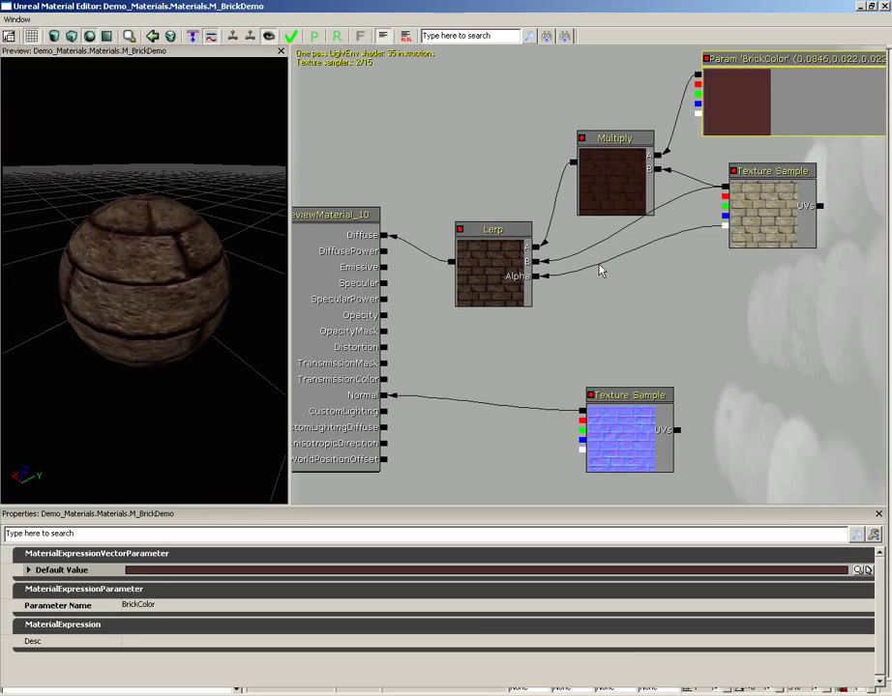
{"action": "scroll", "coordinate": [707, 303], "scroll_direction": "down", "scroll_amount": 3}
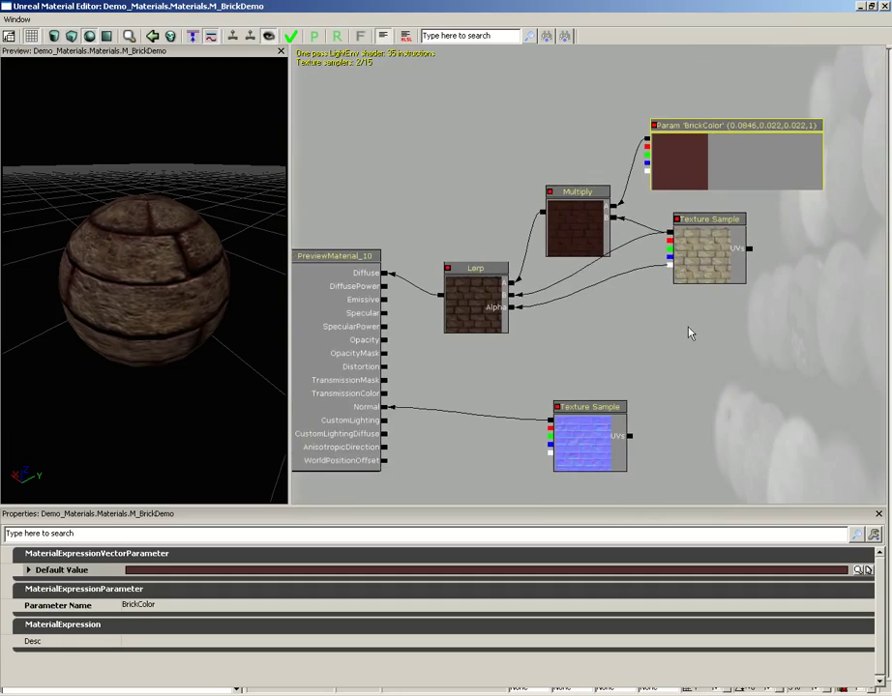
{"action": "left_click", "coordinate": [691, 333]}
{"action": "scroll", "coordinate": [647, 302], "scroll_direction": "down", "scroll_amount": 2}
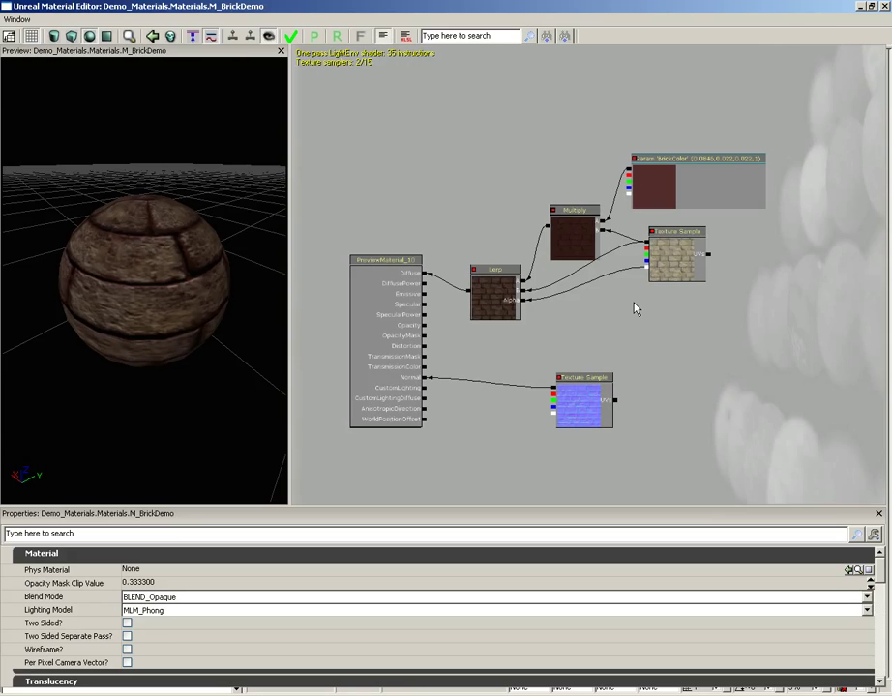
{"action": "scroll", "coordinate": [633, 290], "scroll_direction": "down", "scroll_amount": 3}
{"action": "scroll", "coordinate": [597, 306], "scroll_direction": "up", "scroll_amount": 3}
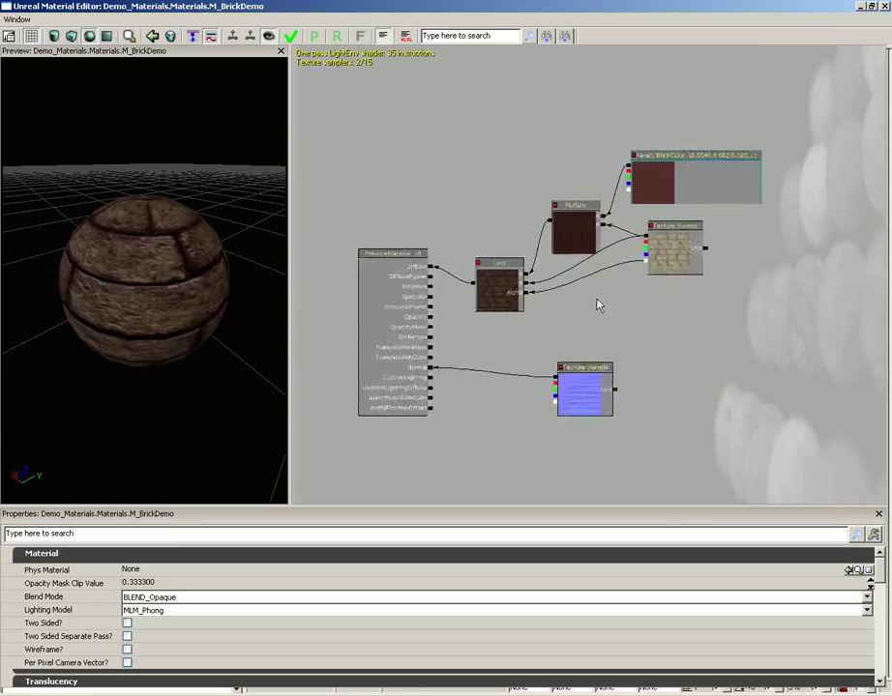
{"action": "scroll", "coordinate": [597, 306], "scroll_direction": "up", "scroll_amount": 2}
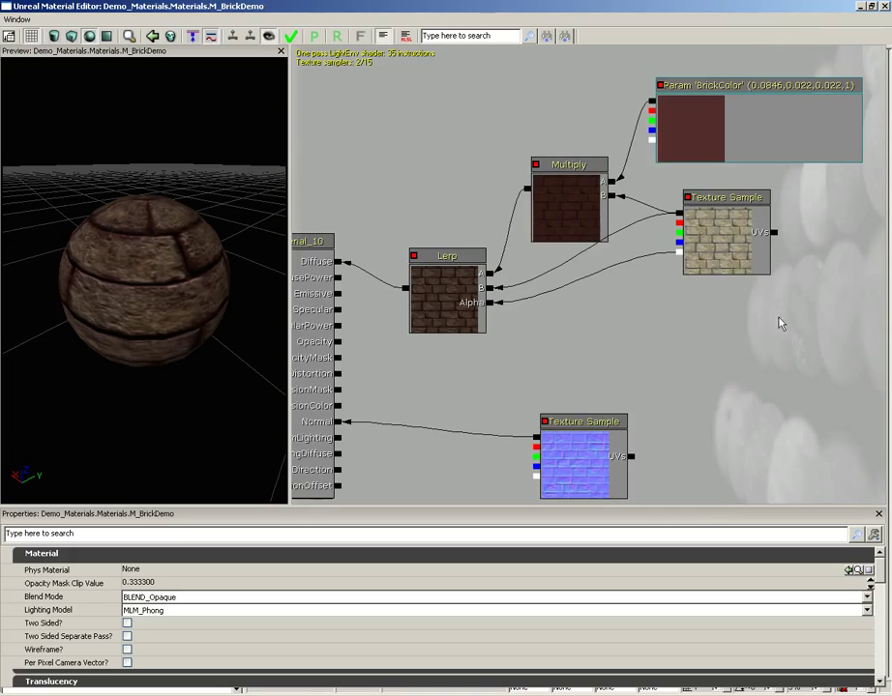
Group the BrickColor, Multiply, Lerp and brick diffuse Texture Sample nodes in a new comment box named Diffuse.
{"action": "left_click_drag", "start_coordinate": [779, 324], "coordinate": [716, 337]}
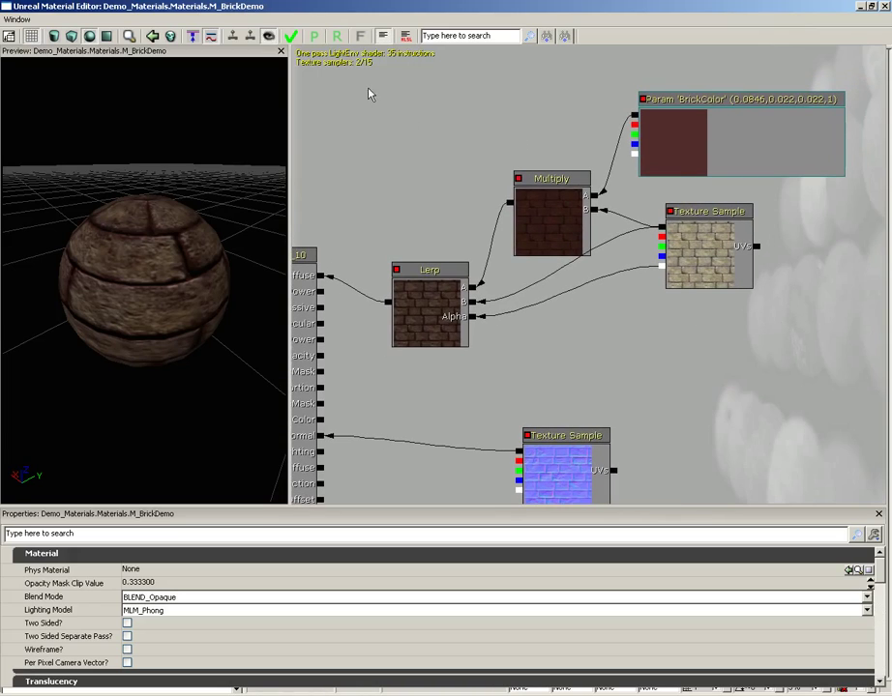
{"action": "left_click_drag", "start_coordinate": [368, 87], "coordinate": [856, 358], "text": "ctrl+alt"}
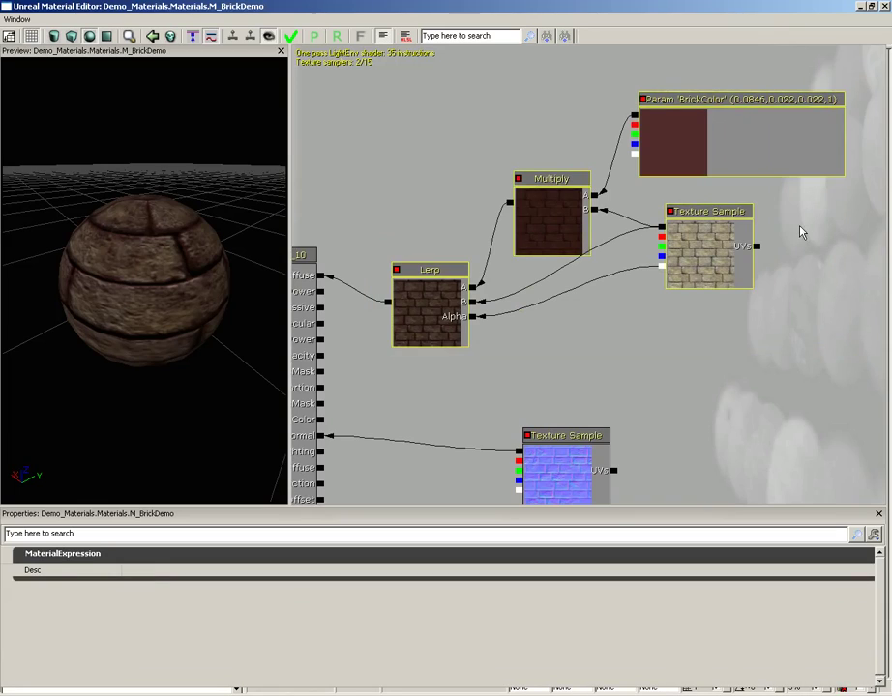
{"action": "right_click", "coordinate": [460, 145]}
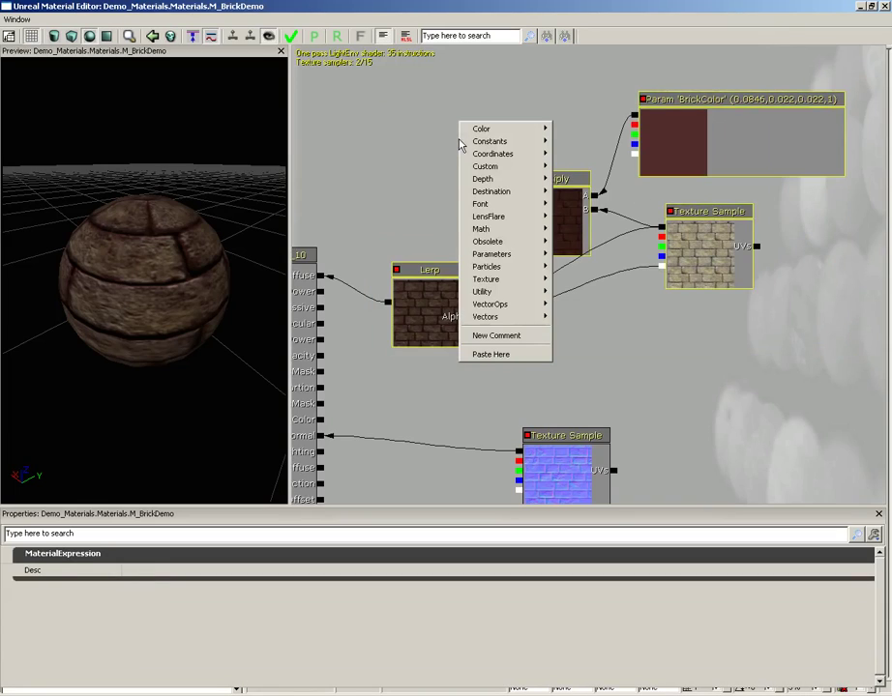
{"action": "left_click", "coordinate": [533, 337]}
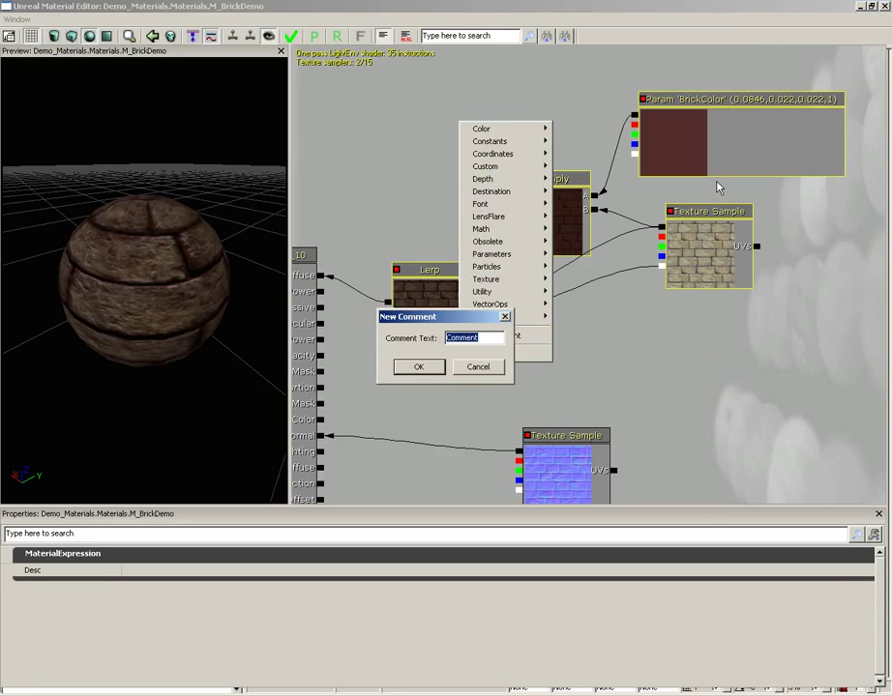
{"action": "type", "text": "Diffuse"}
{"action": "key", "text": "Return"}
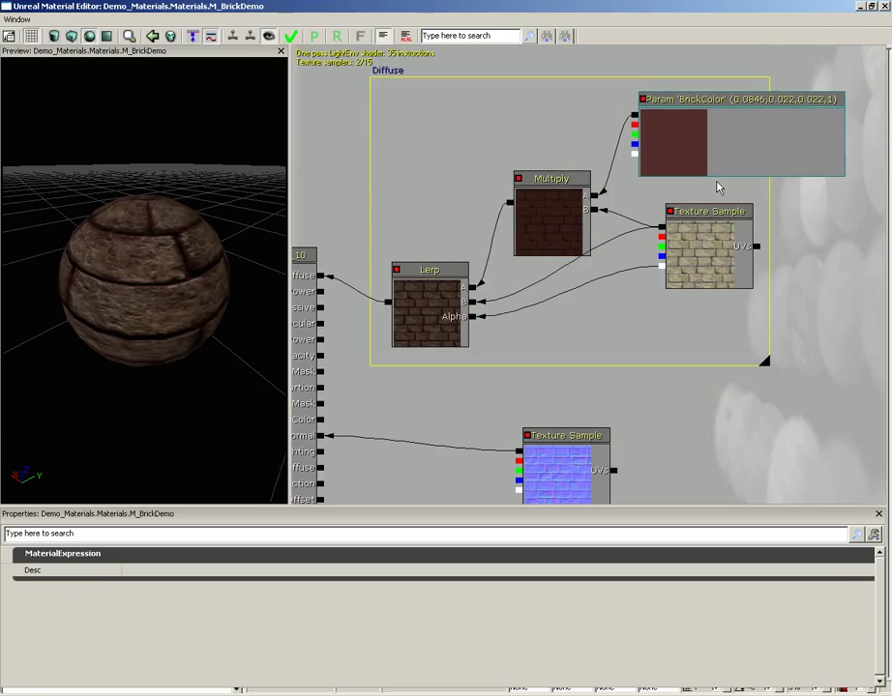
Widen the Diffuse comment box so that it fully encloses the BrickColor parameter node.
{"action": "left_click_drag", "start_coordinate": [448, 66], "coordinate": [397, 135]}
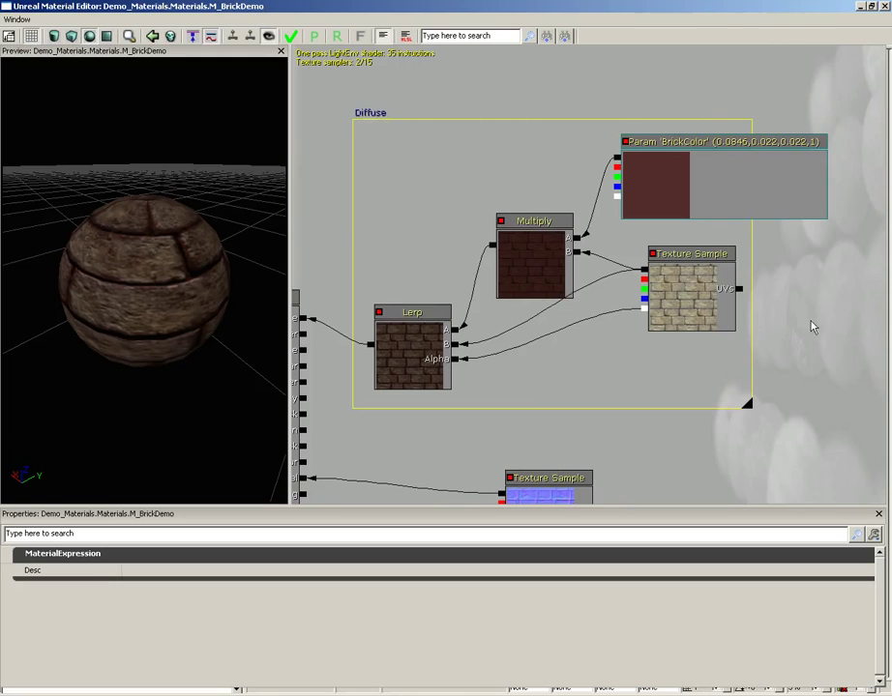
{"action": "left_click_drag", "start_coordinate": [822, 350], "coordinate": [775, 332]}
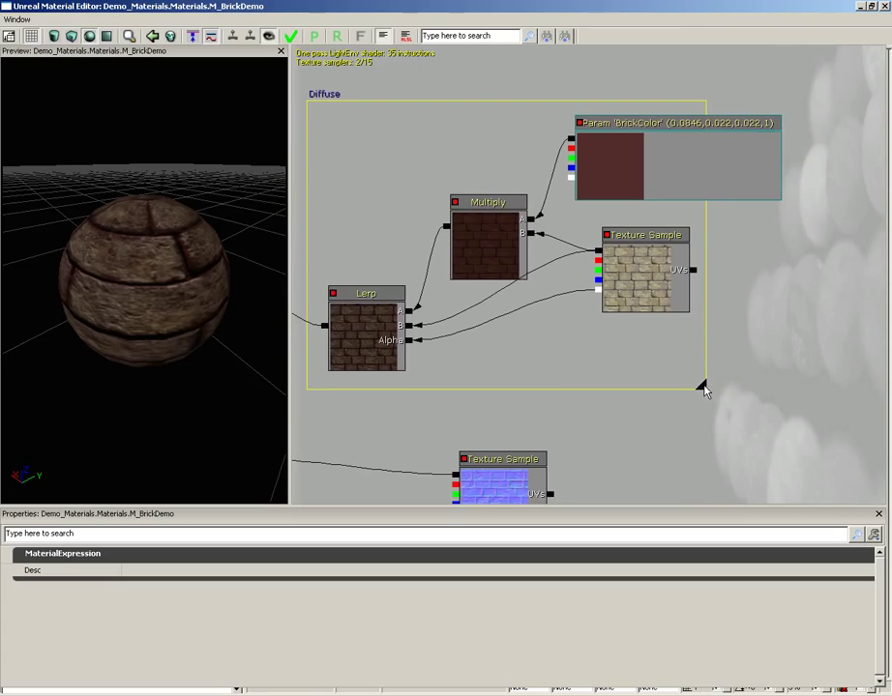
{"action": "left_click_drag", "start_coordinate": [703, 387], "coordinate": [804, 395]}
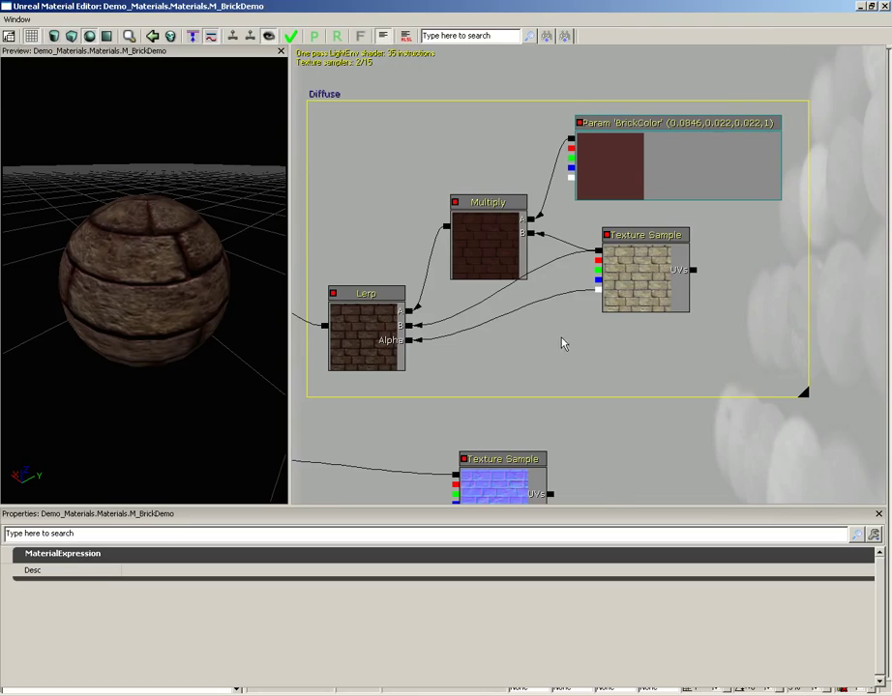
{"action": "left_click_drag", "start_coordinate": [563, 343], "coordinate": [599, 348]}
Move the Diffuse comment box with its nodes up and away from the material node, leaving free space below it.
{"action": "left_click", "coordinate": [545, 261]}
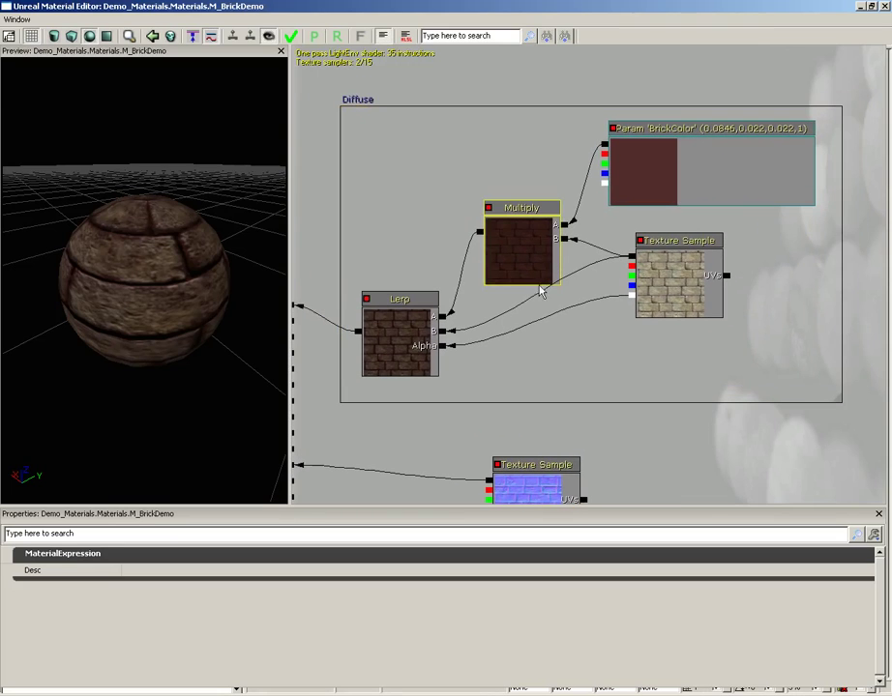
{"action": "left_click", "coordinate": [358, 101]}
{"action": "scroll", "coordinate": [402, 142], "scroll_direction": "down", "scroll_amount": 1}
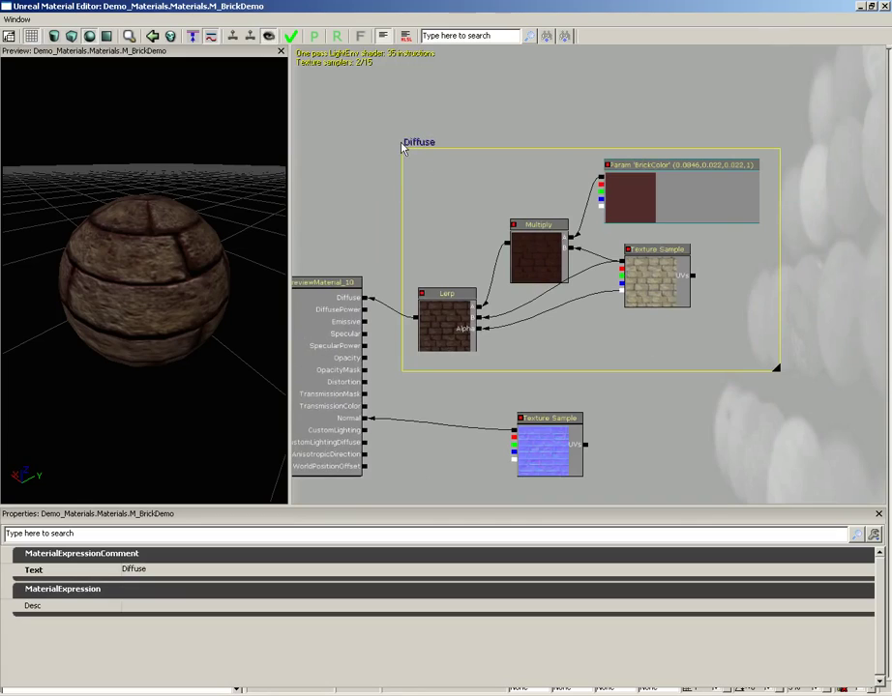
{"action": "left_click_drag", "start_coordinate": [422, 143], "coordinate": [483, 92], "text": "ctrl"}
{"action": "scroll", "coordinate": [575, 352], "scroll_direction": "down", "scroll_amount": 1}
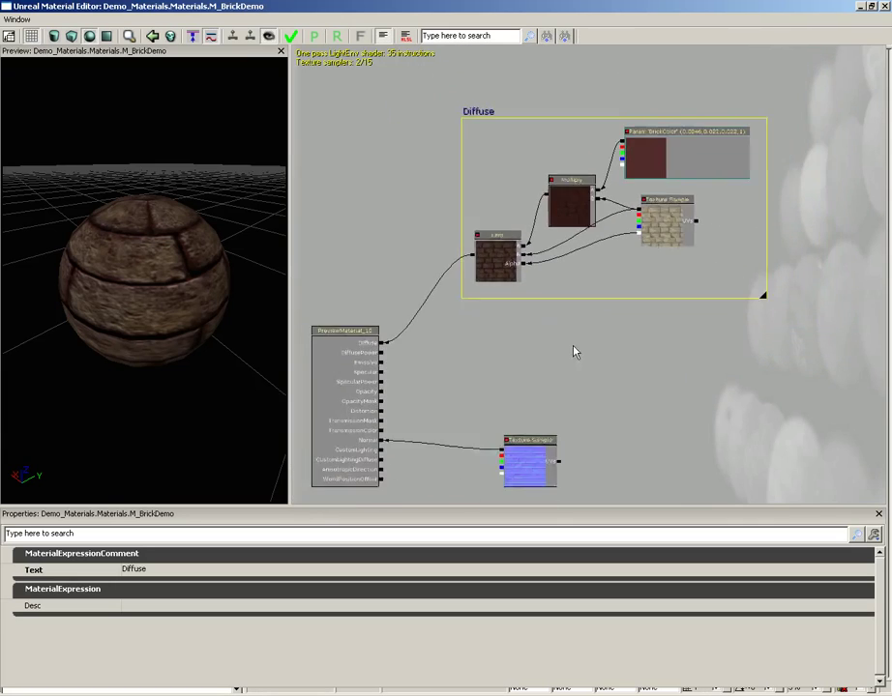
{"action": "mouse_move", "coordinate": [480, 124]}
{"action": "left_mouse_down", "text": "ctrl"}
{"action": "mouse_move", "coordinate": [486, 142]}
{"action": "mouse_move", "coordinate": [486, 124]}
{"action": "left_mouse_up", "text": "ctrl"}
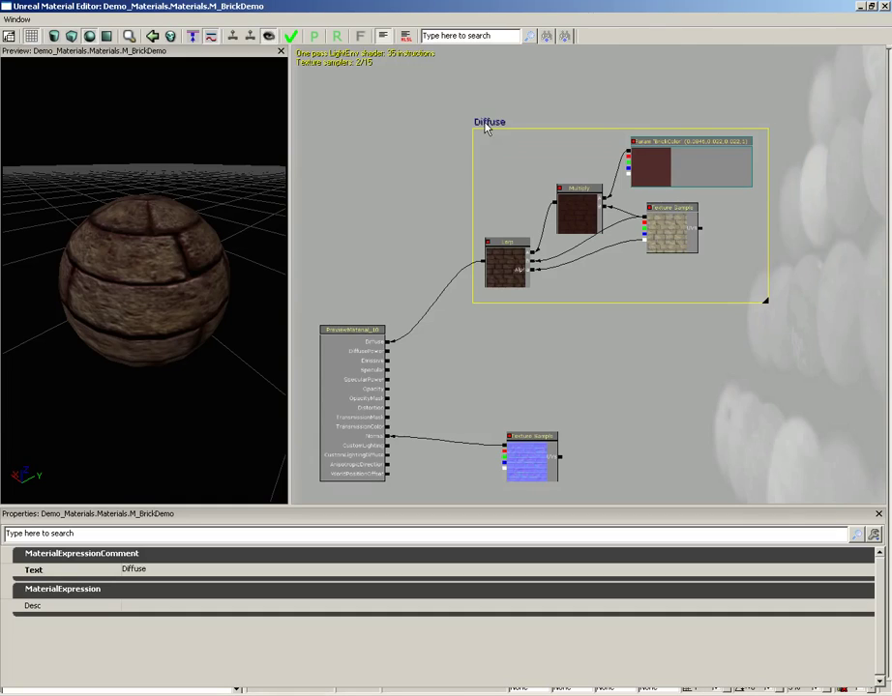
Apply the changes to the M_BrickDemo material and save the Demo_Materials package from the Content Browser.
{"action": "left_click", "coordinate": [385, 234]}
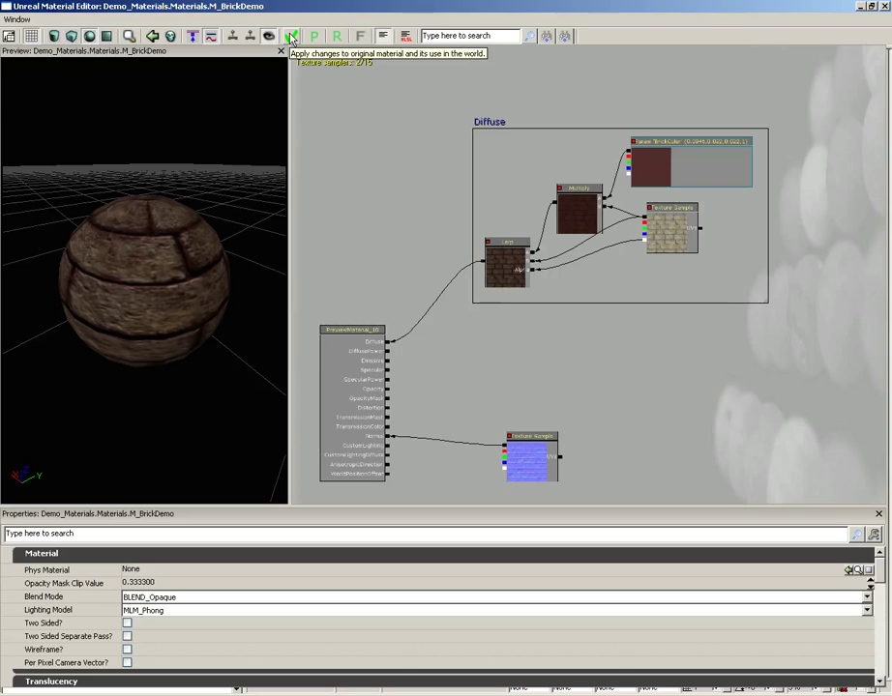
{"action": "left_click", "coordinate": [291, 37]}
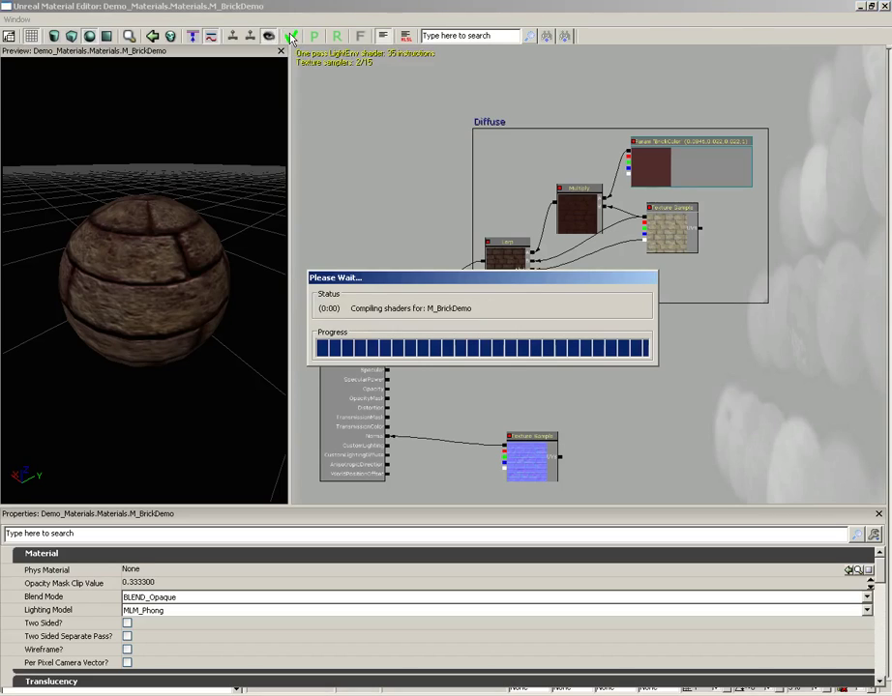
{"action": "left_click", "coordinate": [885, 6]}
{"action": "left_click", "coordinate": [254, 561]}
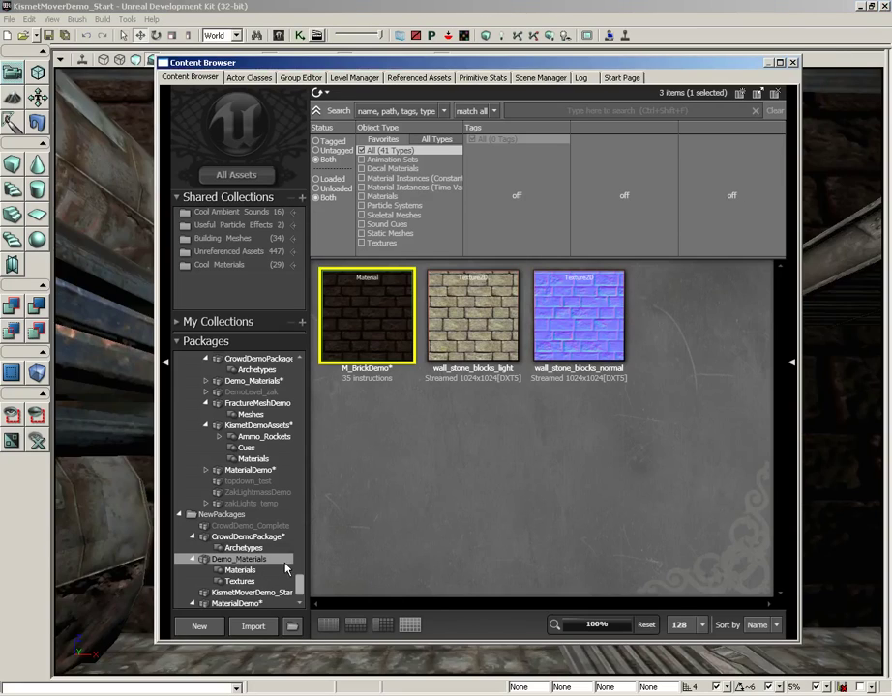
{"action": "key", "text": "ctrl+s"}
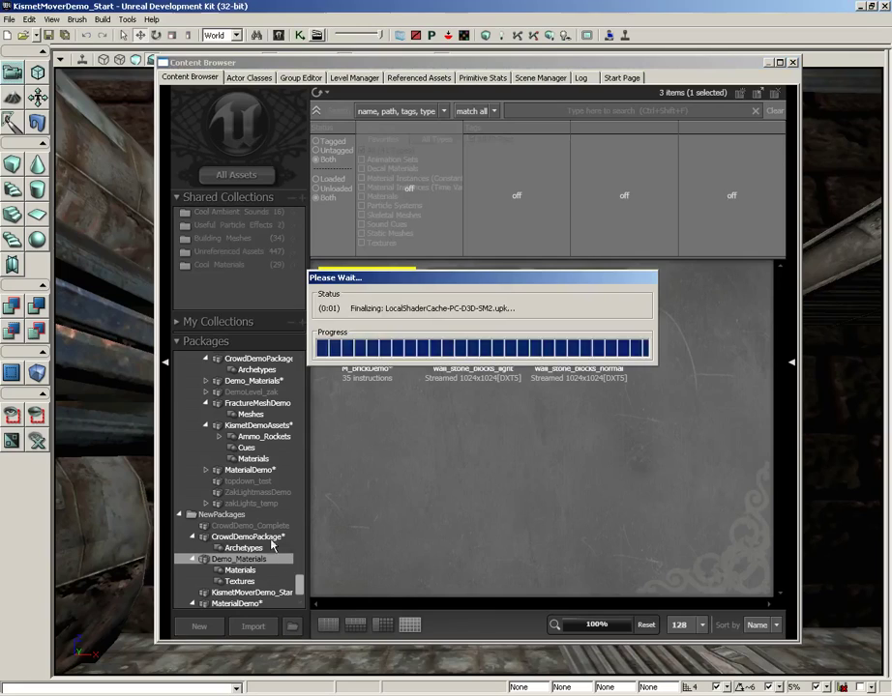